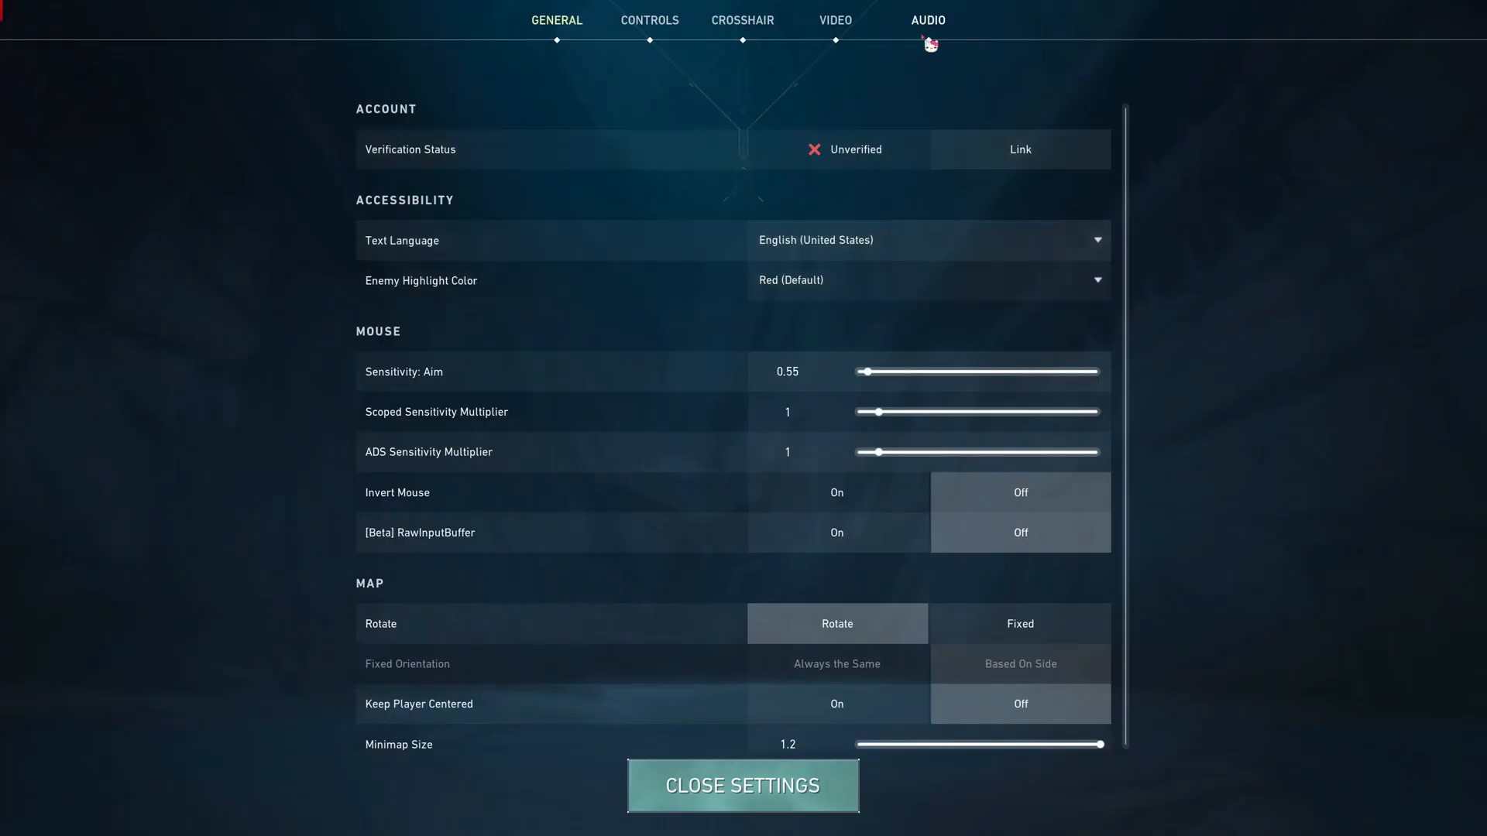
Close the settings and return to the VALORANT lobby.
click(929, 20)
click(801, 786)
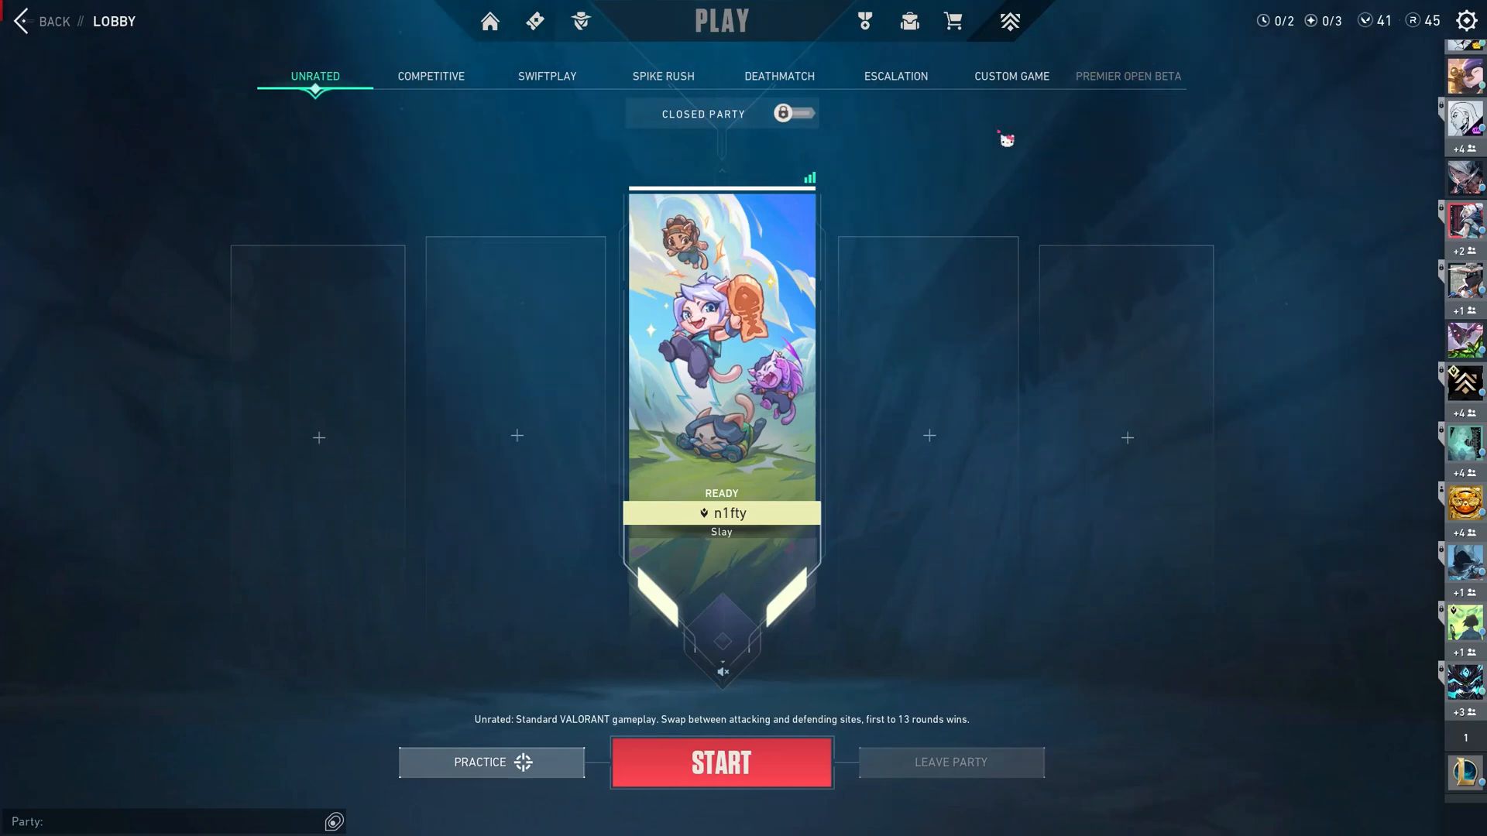
Switch the lobby to a Custom Game and move the player to Attackers.
click(1006, 82)
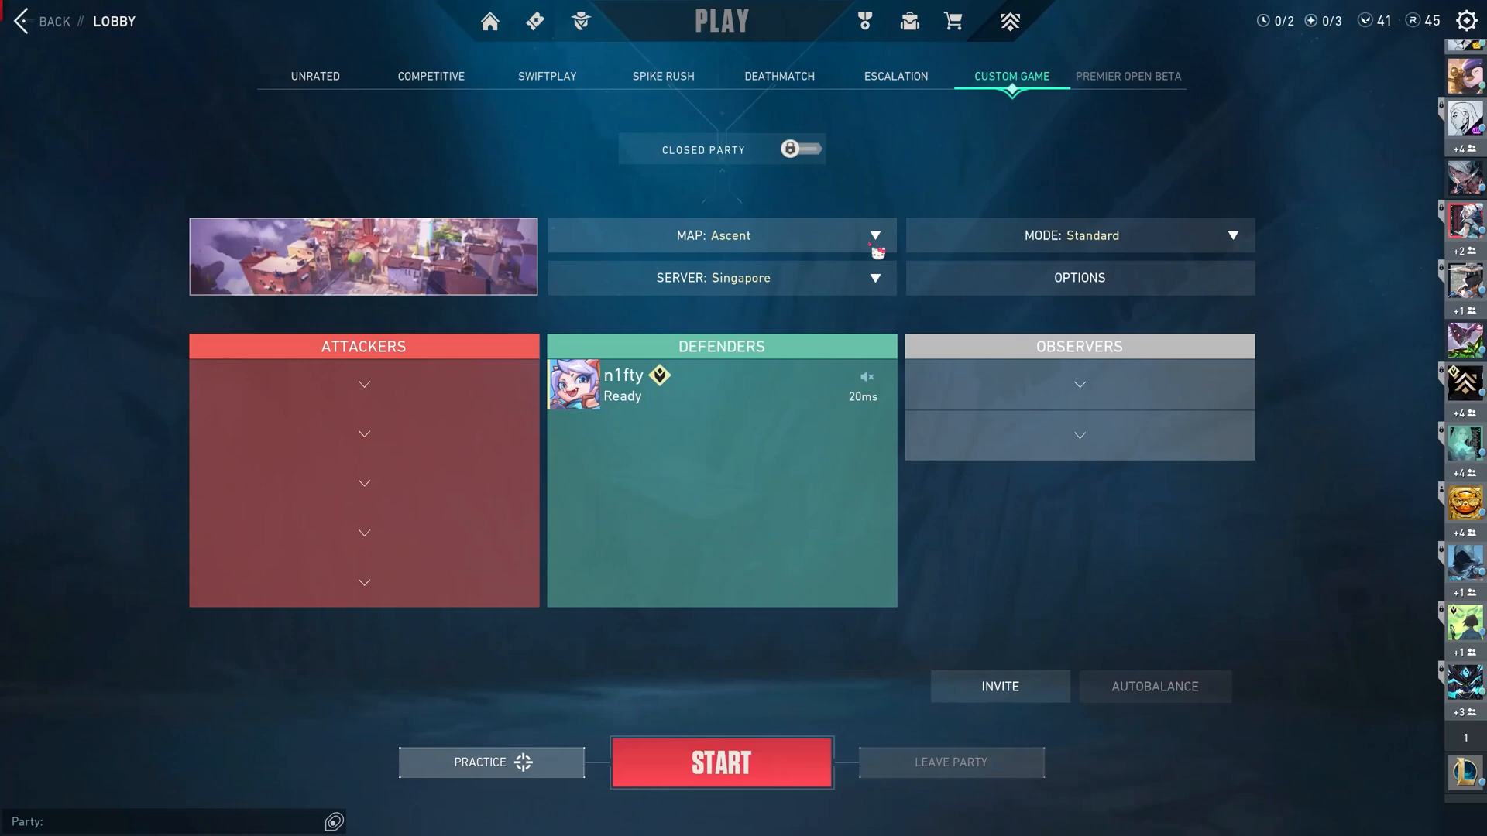
click(460, 401)
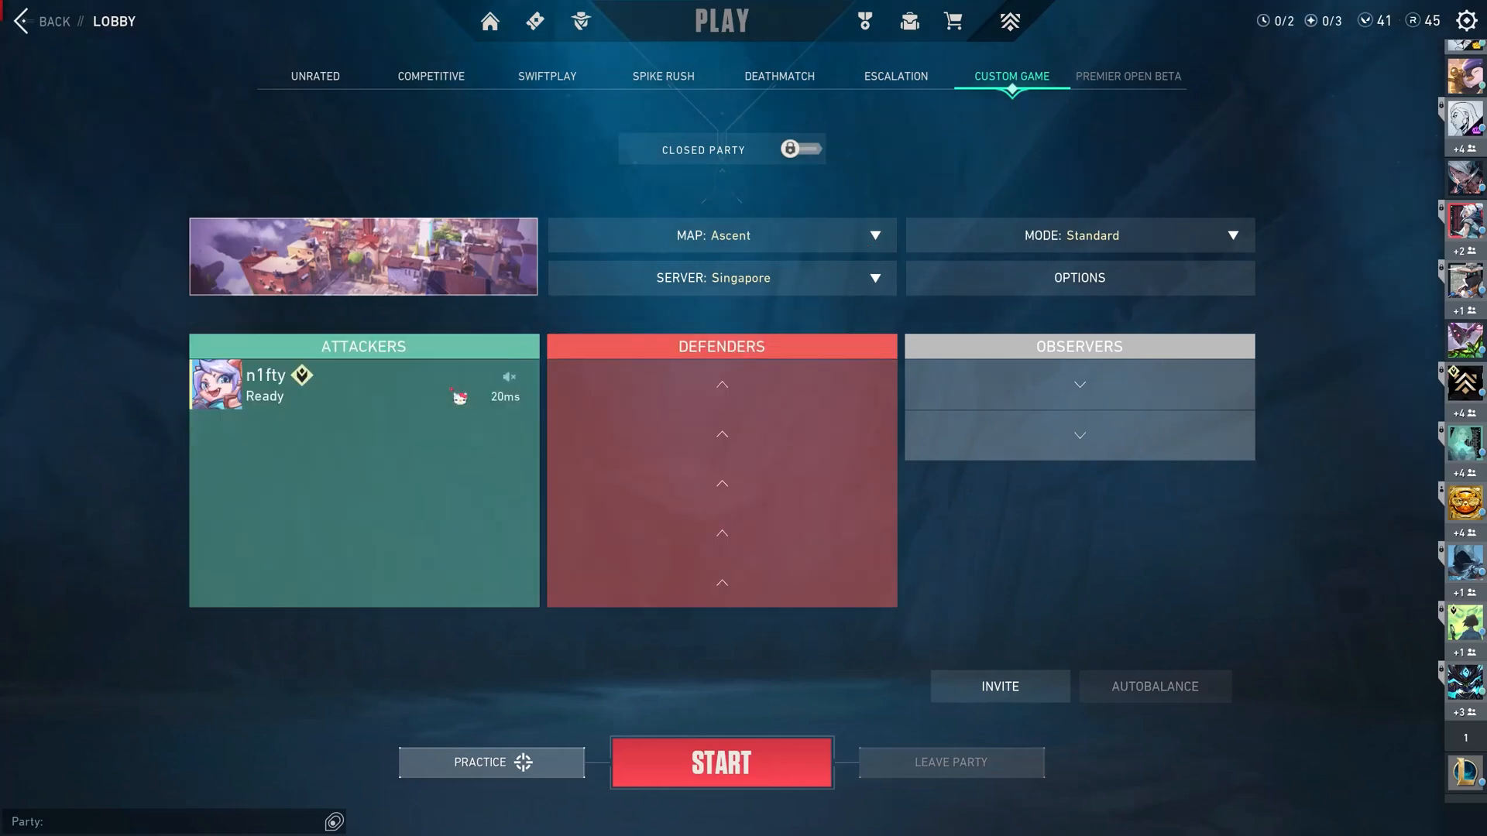
Turn Allow Cheats on in the custom game options and start the match.
click(1079, 277)
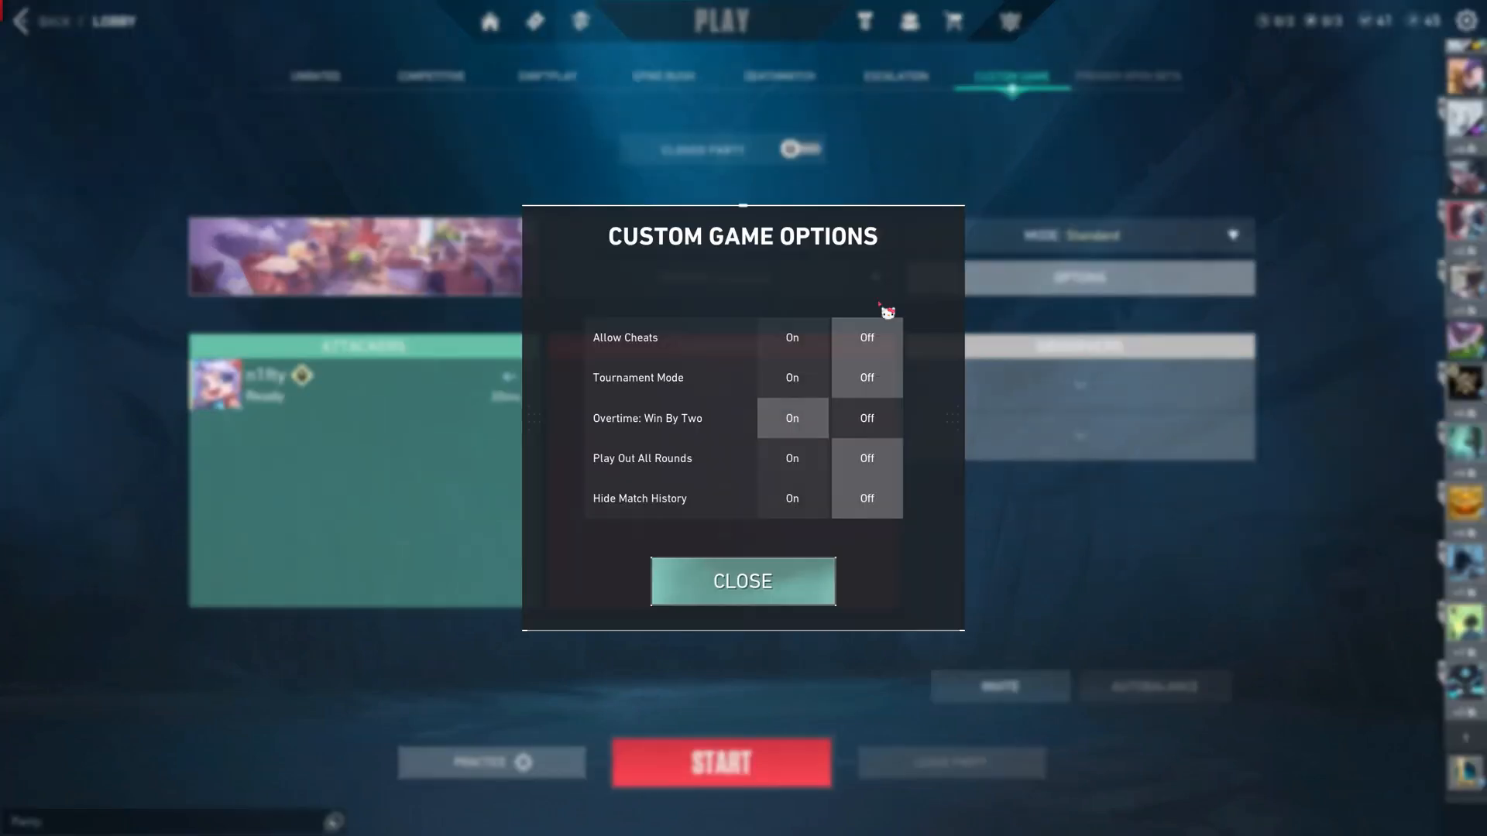
click(792, 337)
click(732, 592)
click(738, 760)
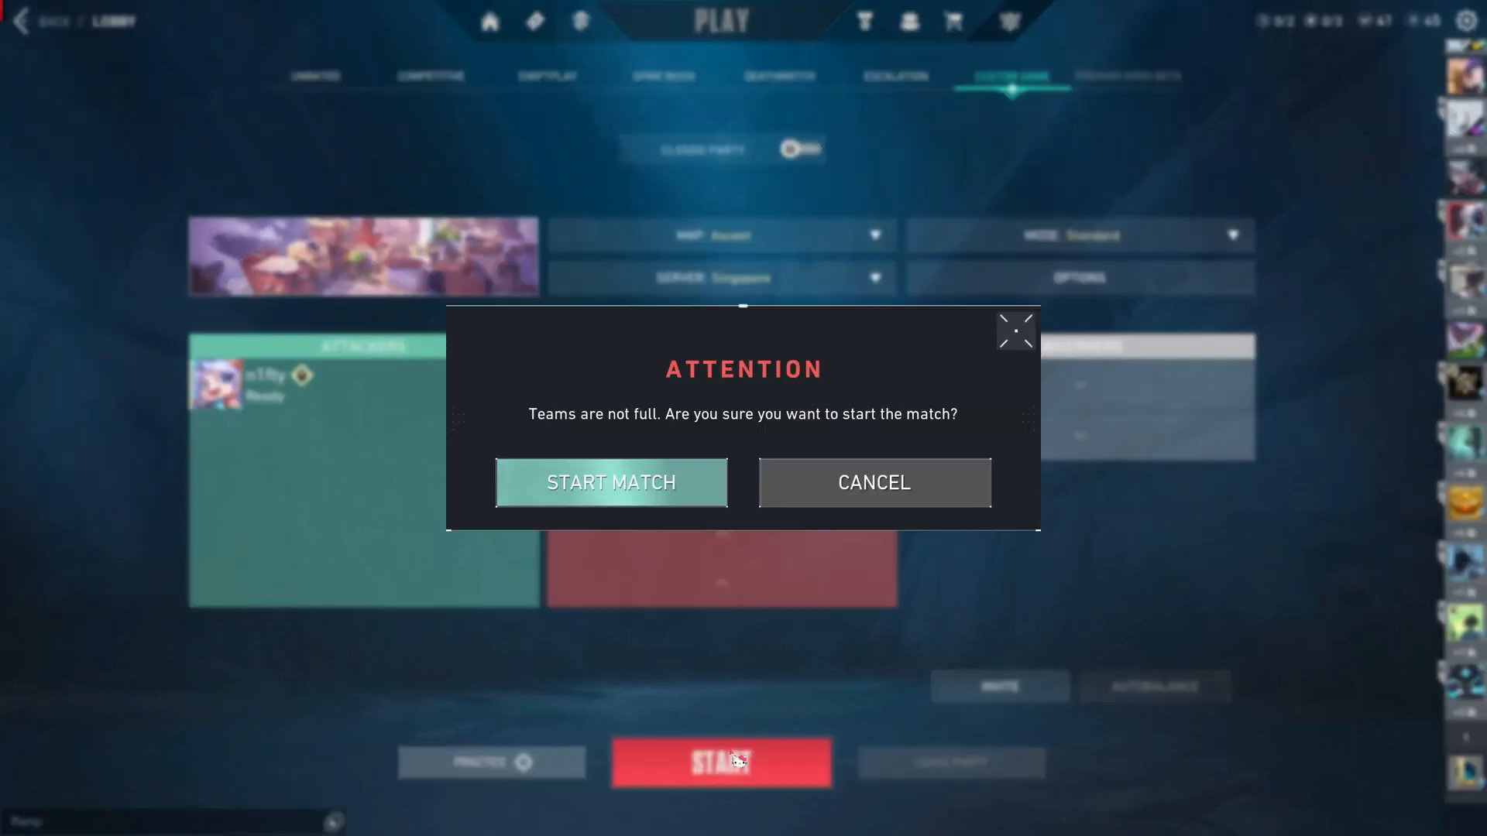
click(651, 488)
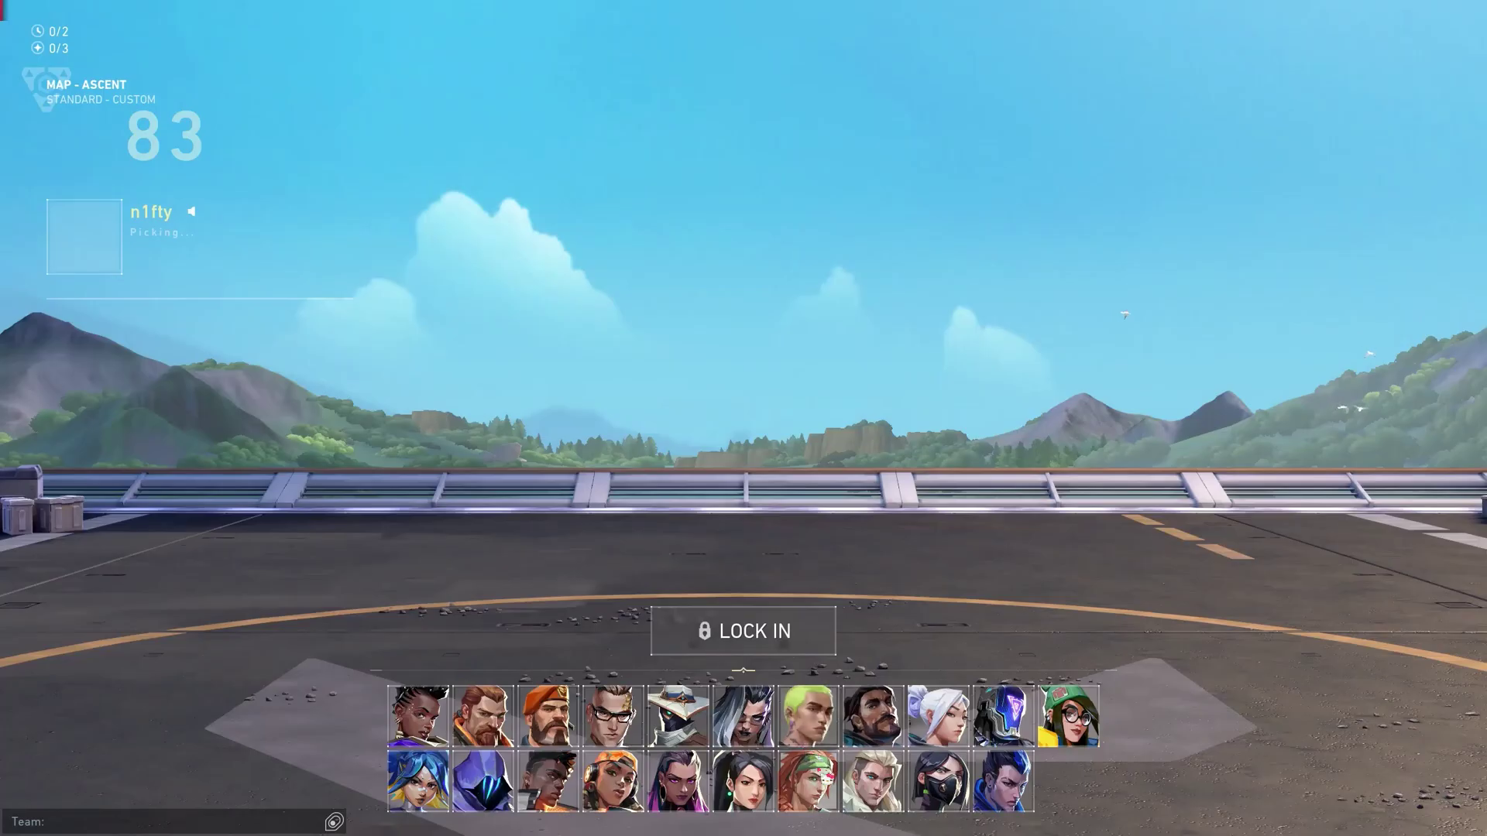
Pick Sova in agent select and lock her in.
click(871, 781)
click(824, 648)
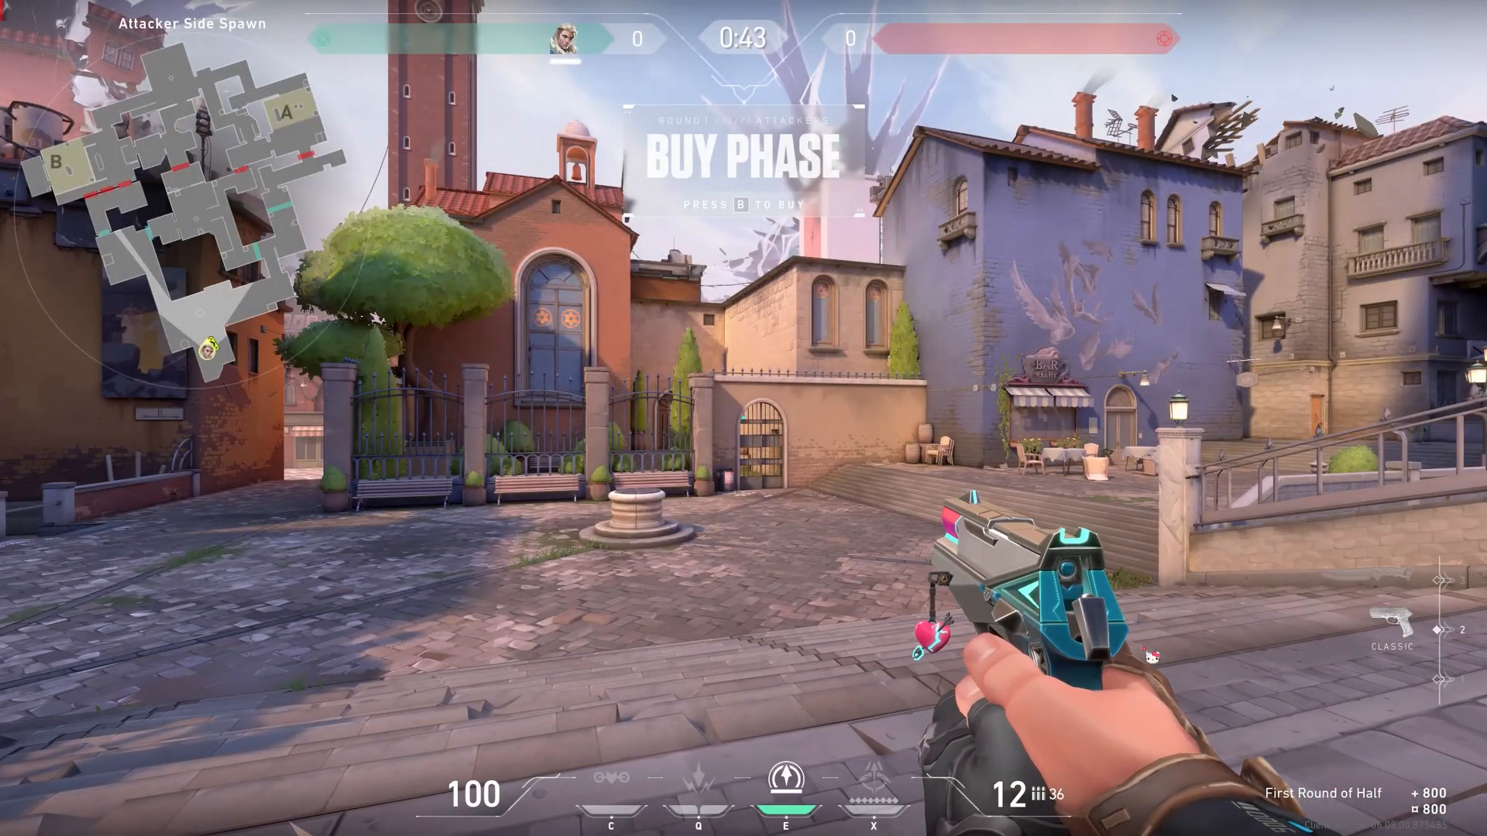
Equip the knife and step forward at attacker spawn.
key(3)
key(w)
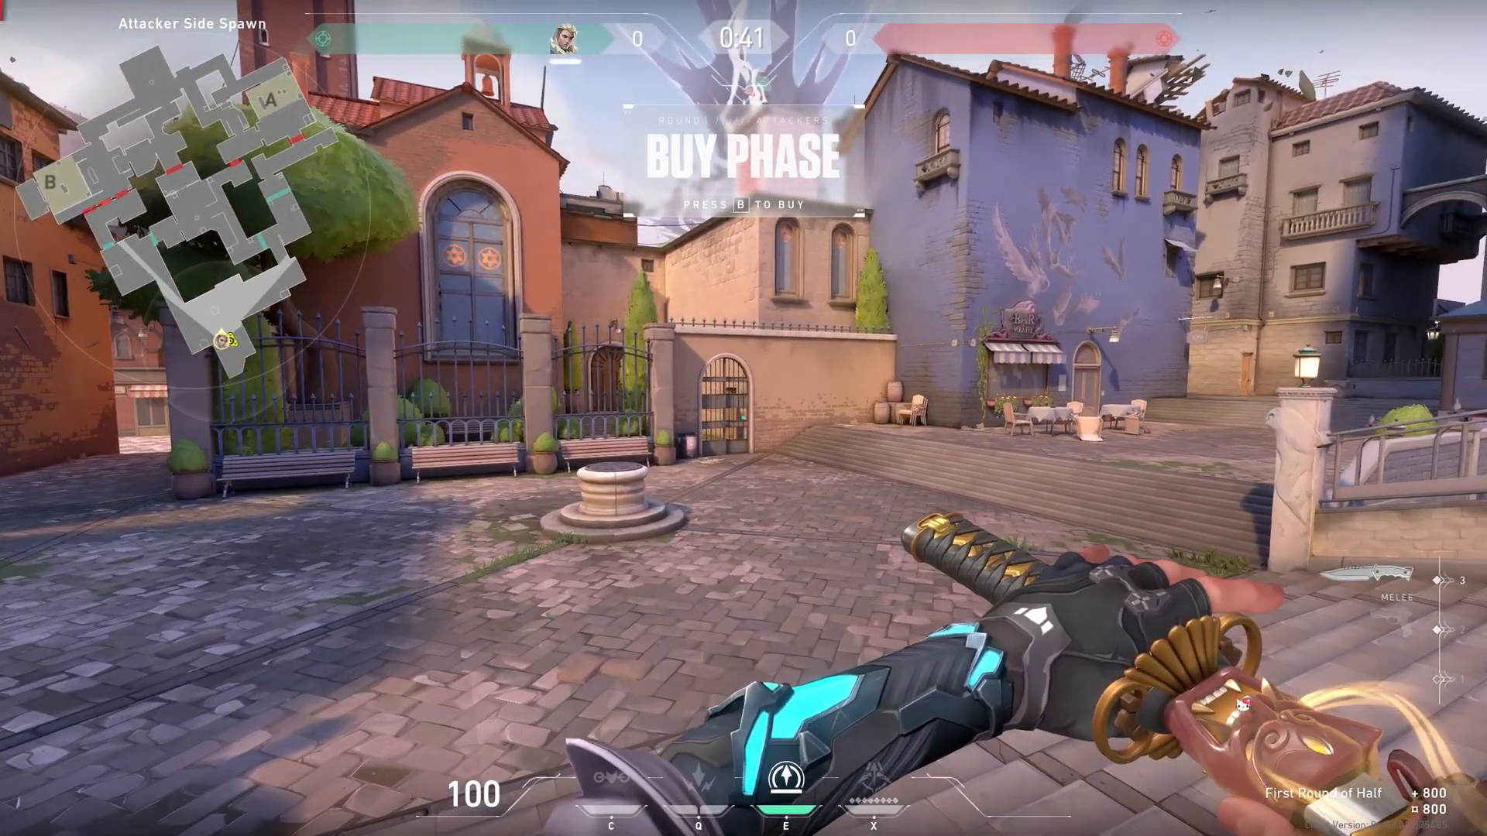
Turn on Pause Match Timer in the Cheats settings and return to the game.
key(Escape)
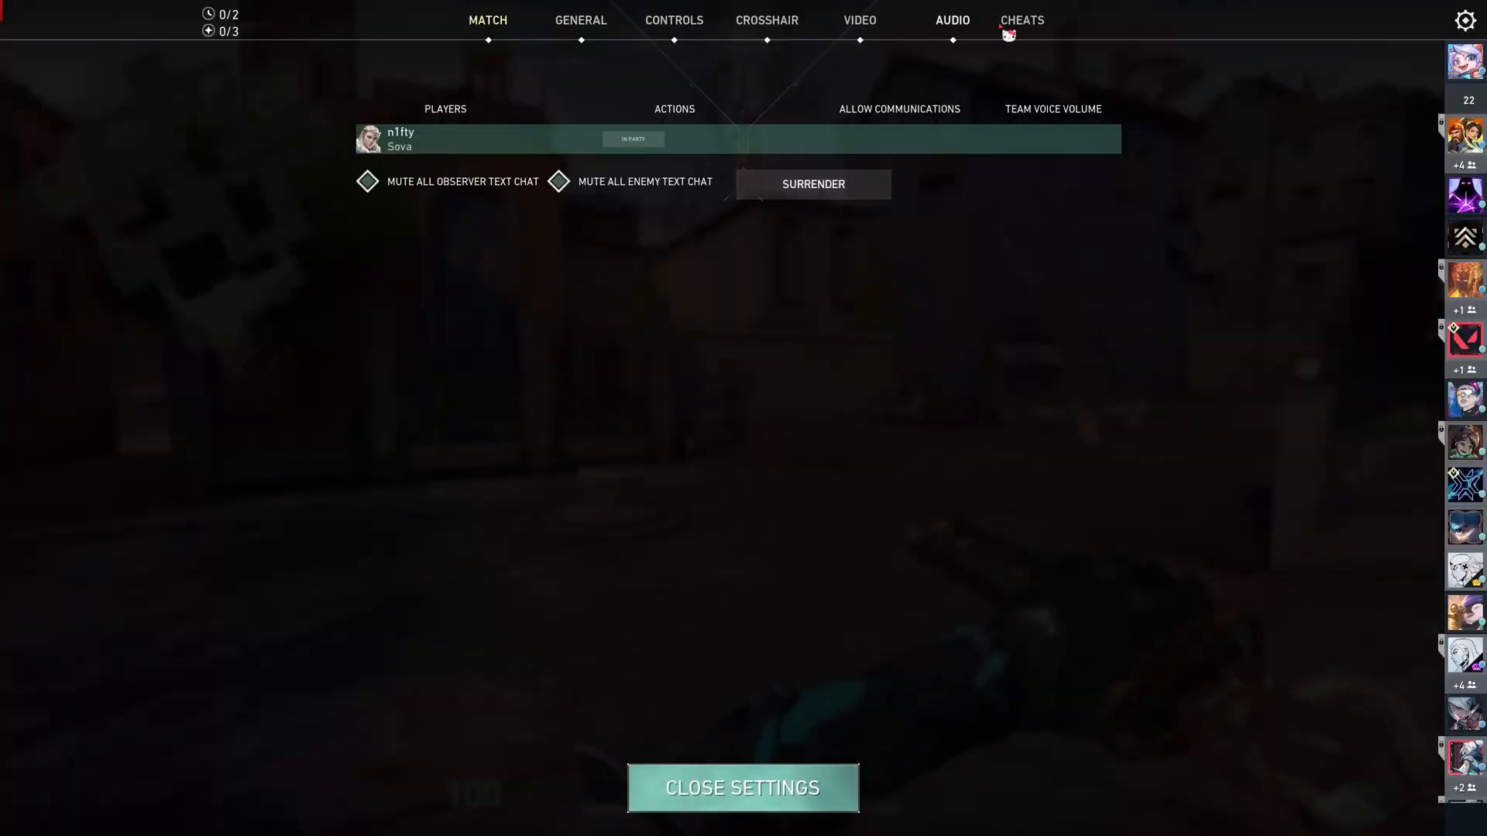
click(955, 21)
click(1023, 20)
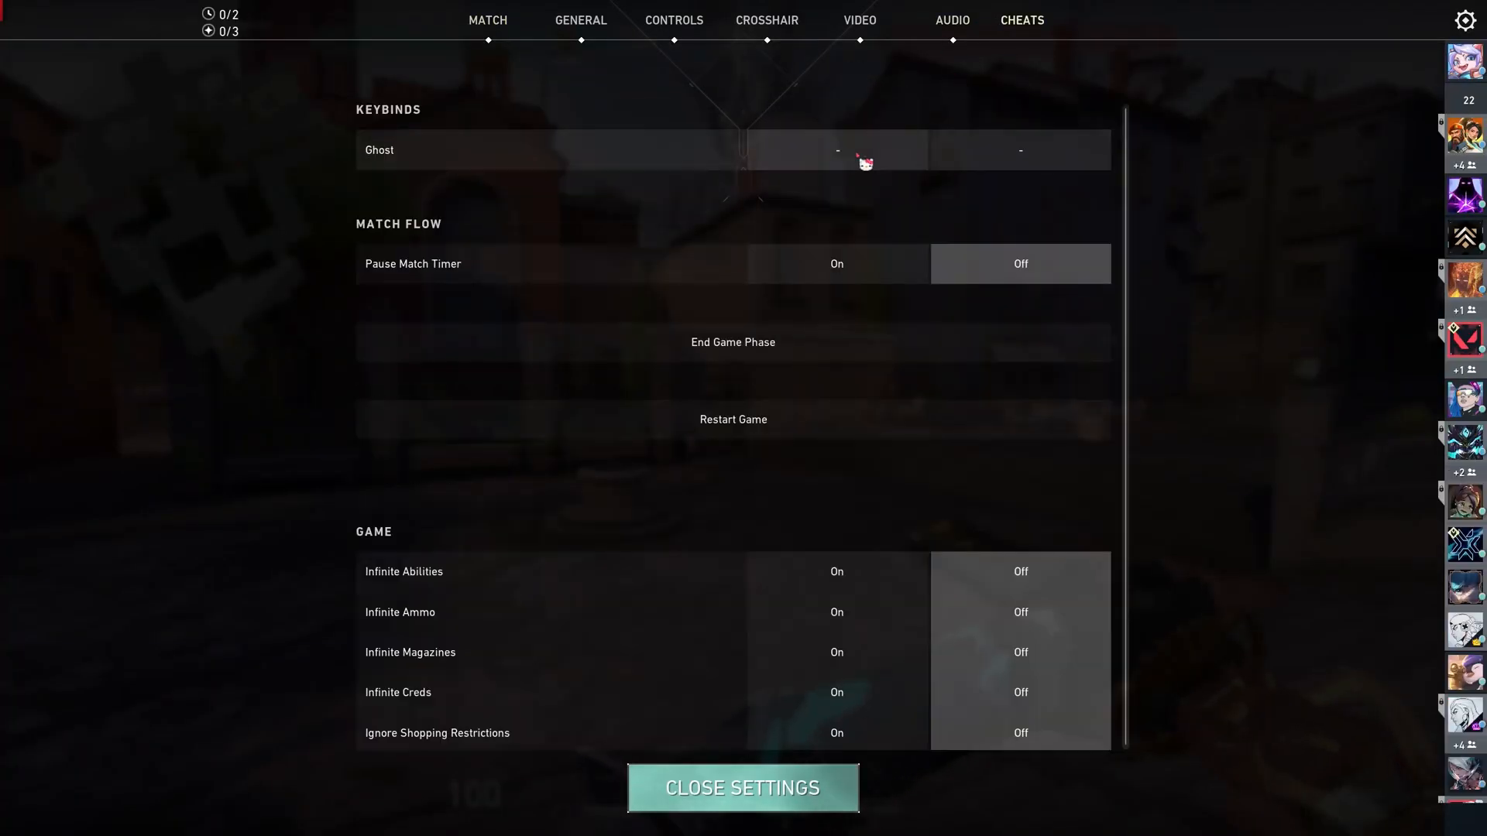
scroll(860, 157, down, 3)
scroll(860, 290, up, 3)
scroll(794, 408, down, 3)
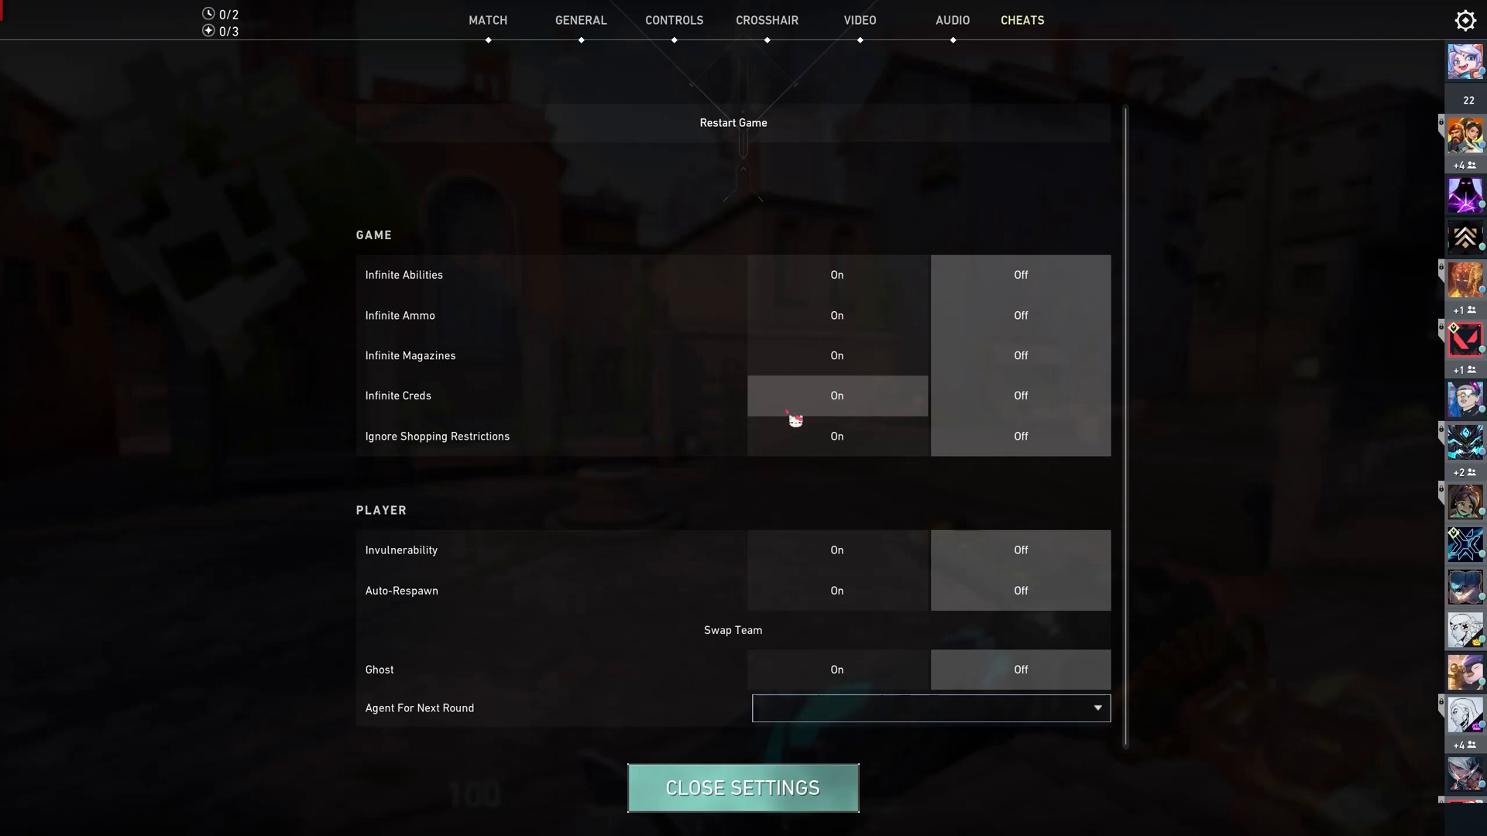
scroll(801, 524, up, 3)
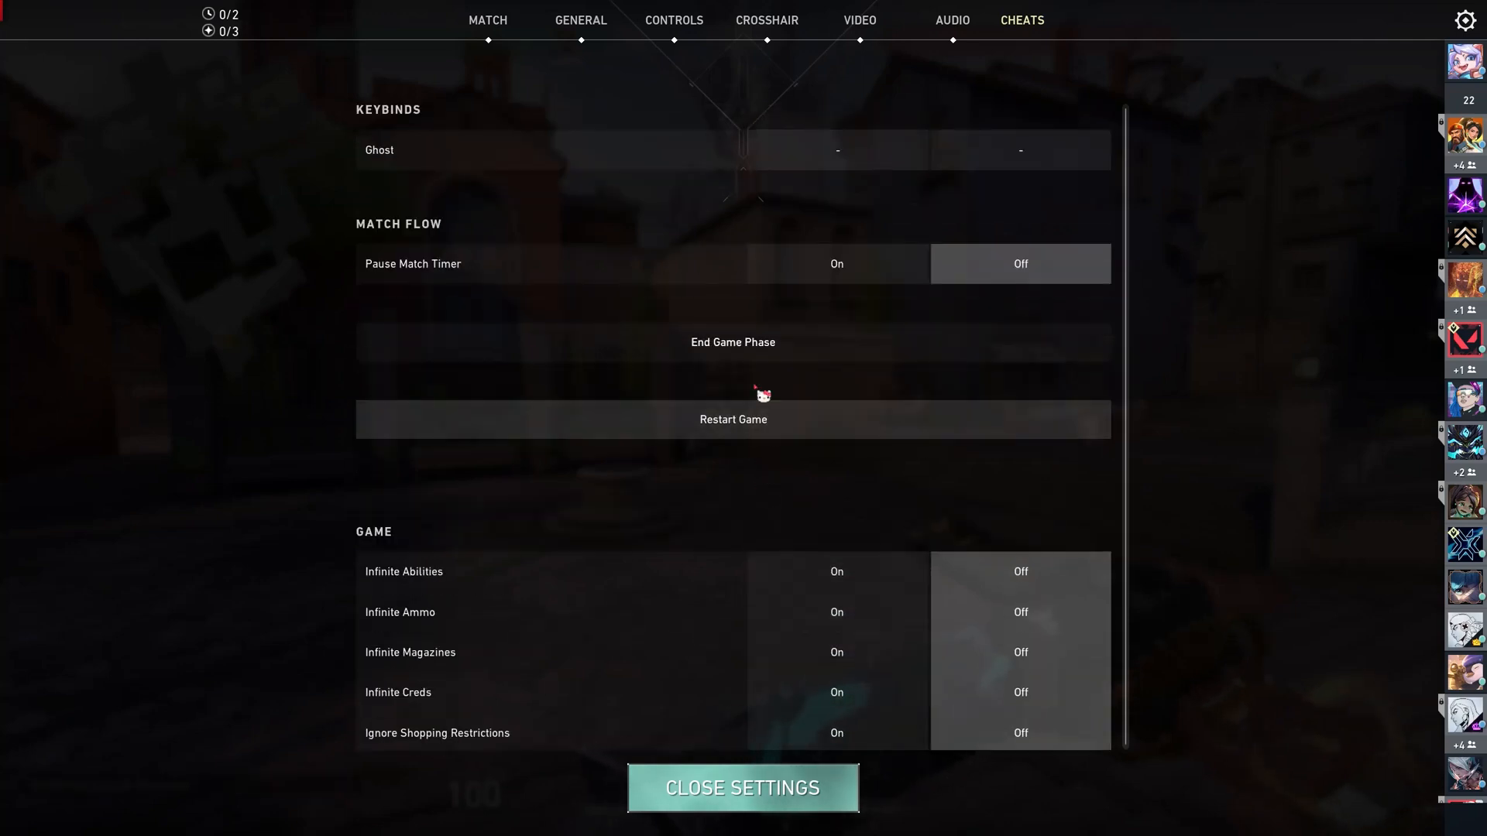
scroll(831, 704, down, 3)
scroll(831, 702, up, 3)
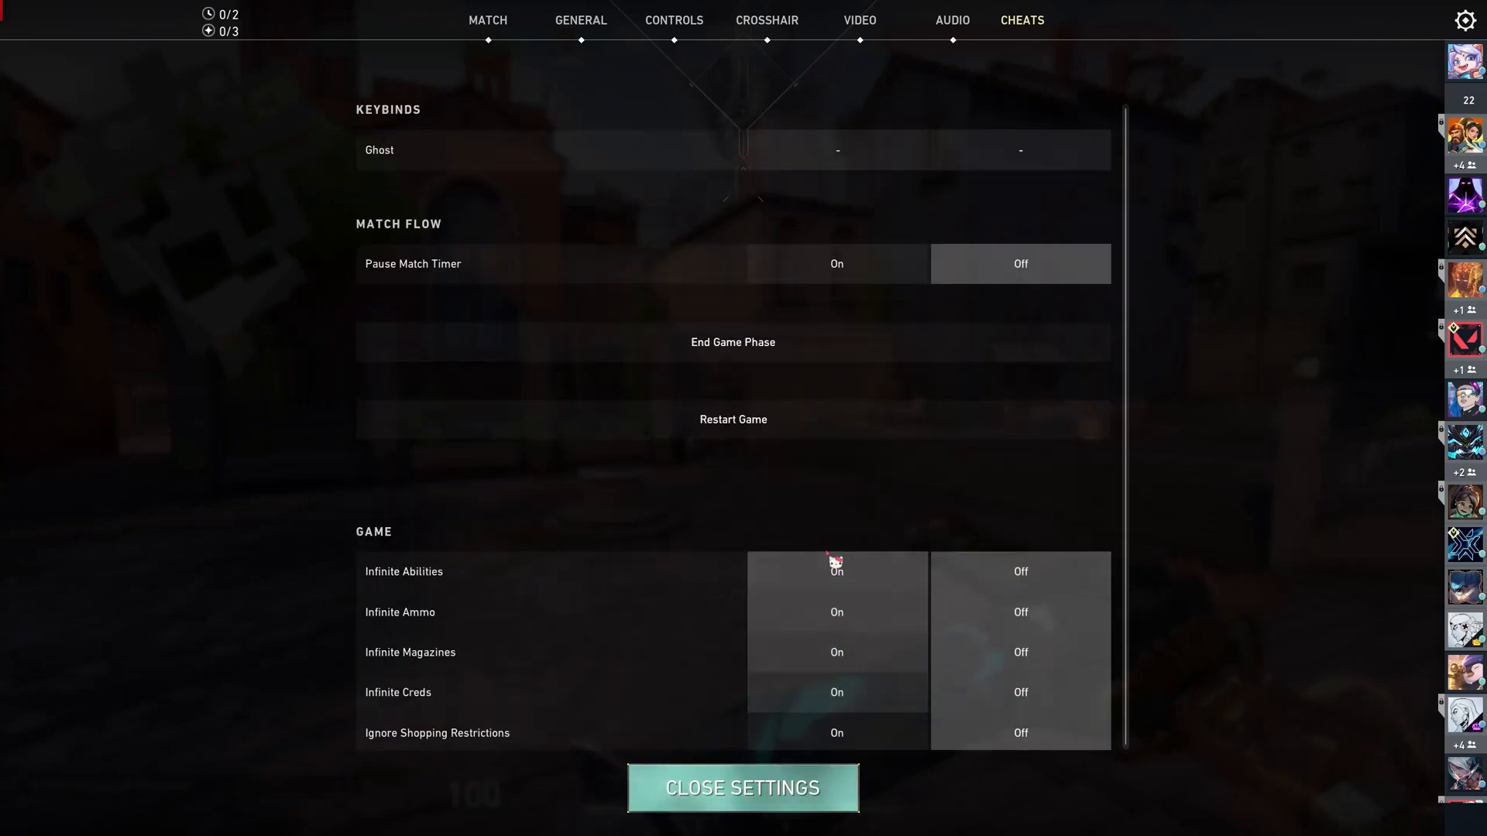
scroll(837, 593, down, 4)
scroll(840, 591, up, 3)
scroll(840, 558, up, 3)
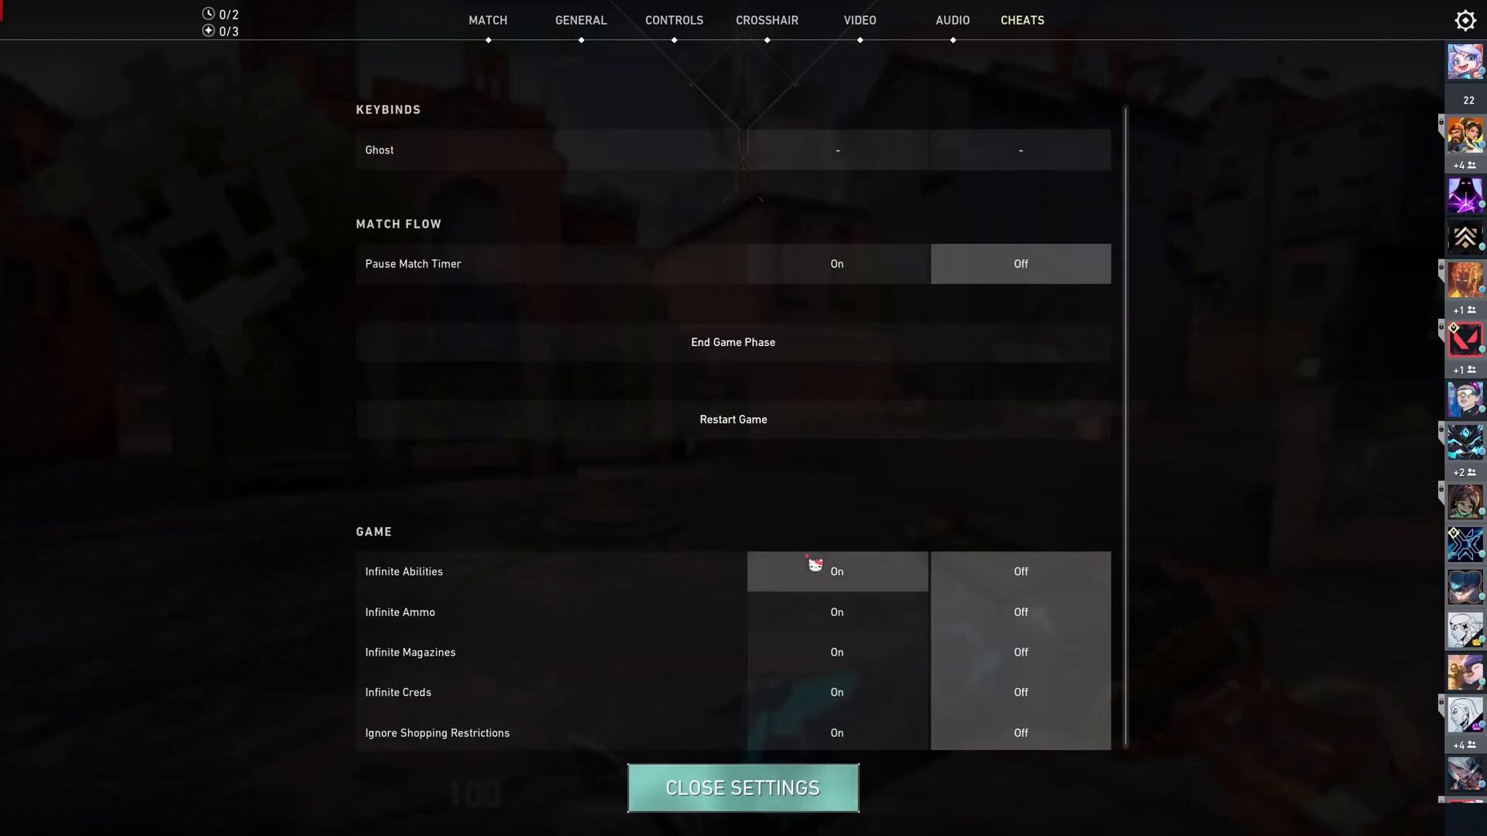
click(883, 274)
click(794, 781)
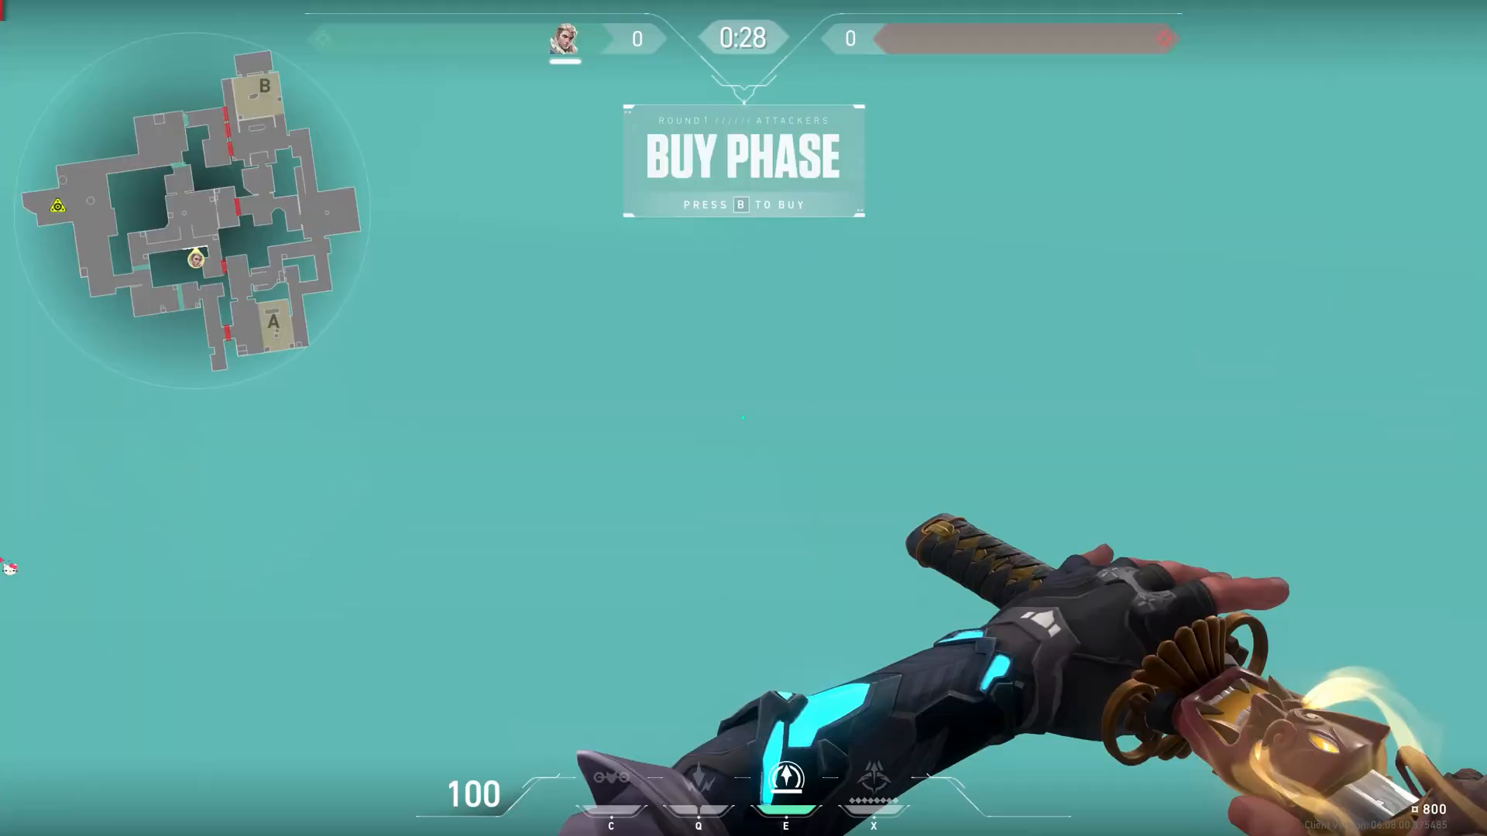
Hide the in-game interface from the General settings.
key(Escape)
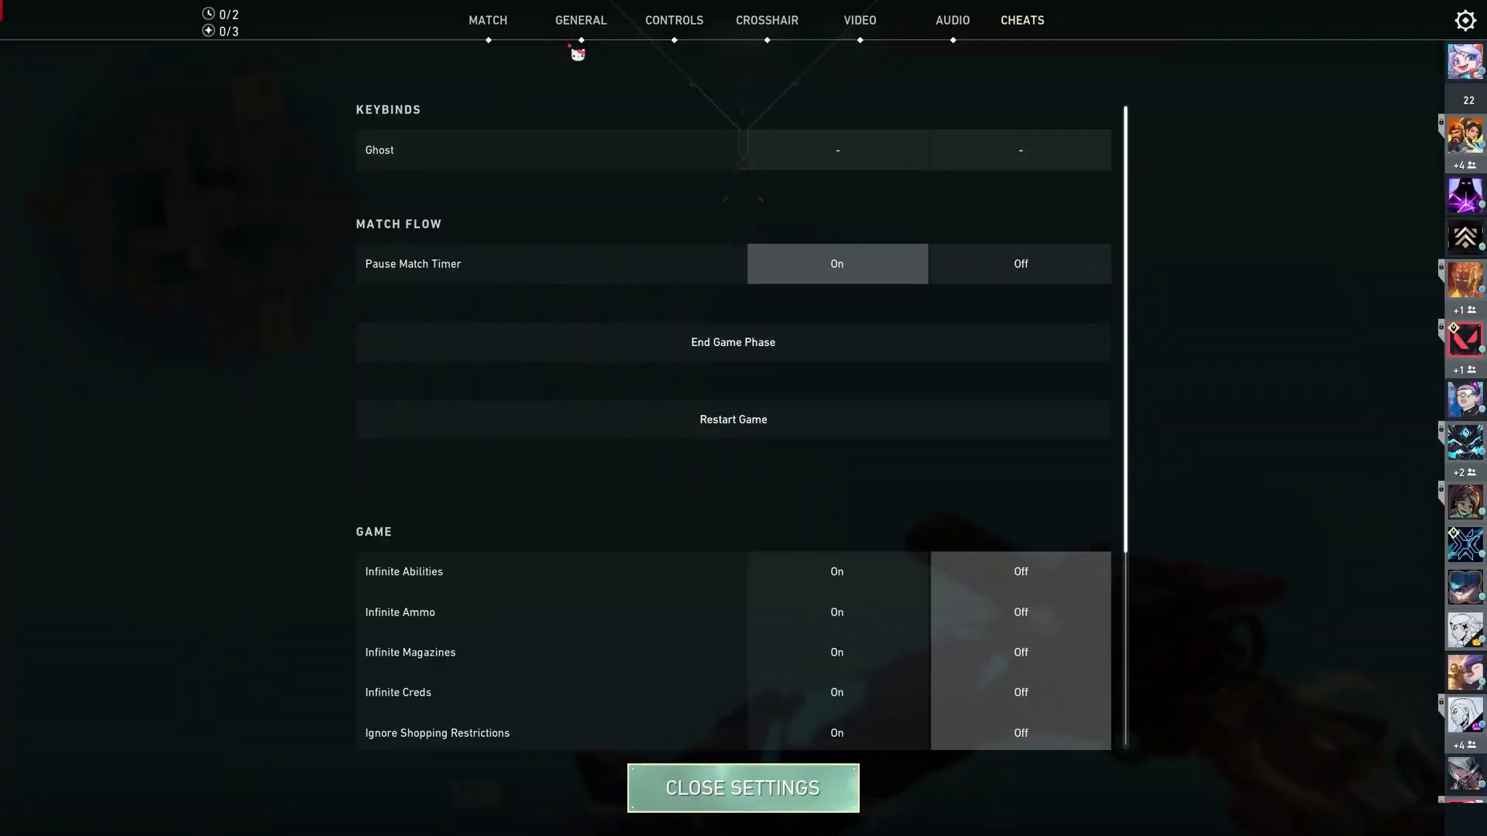
click(585, 48)
scroll(615, 336, down, 5)
scroll(623, 338, down, 5)
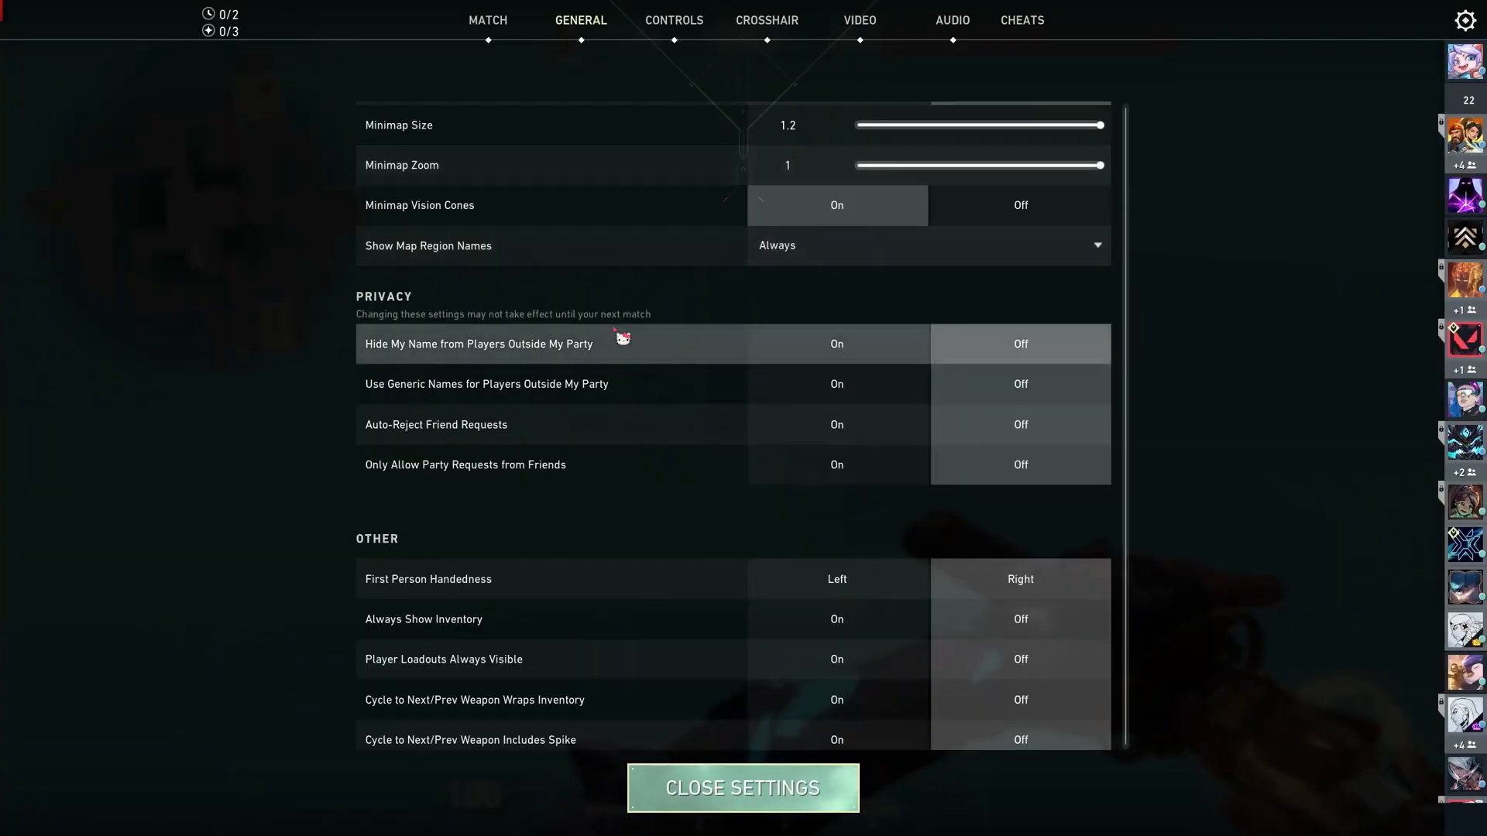
scroll(623, 337, down, 5)
scroll(622, 338, down, 3)
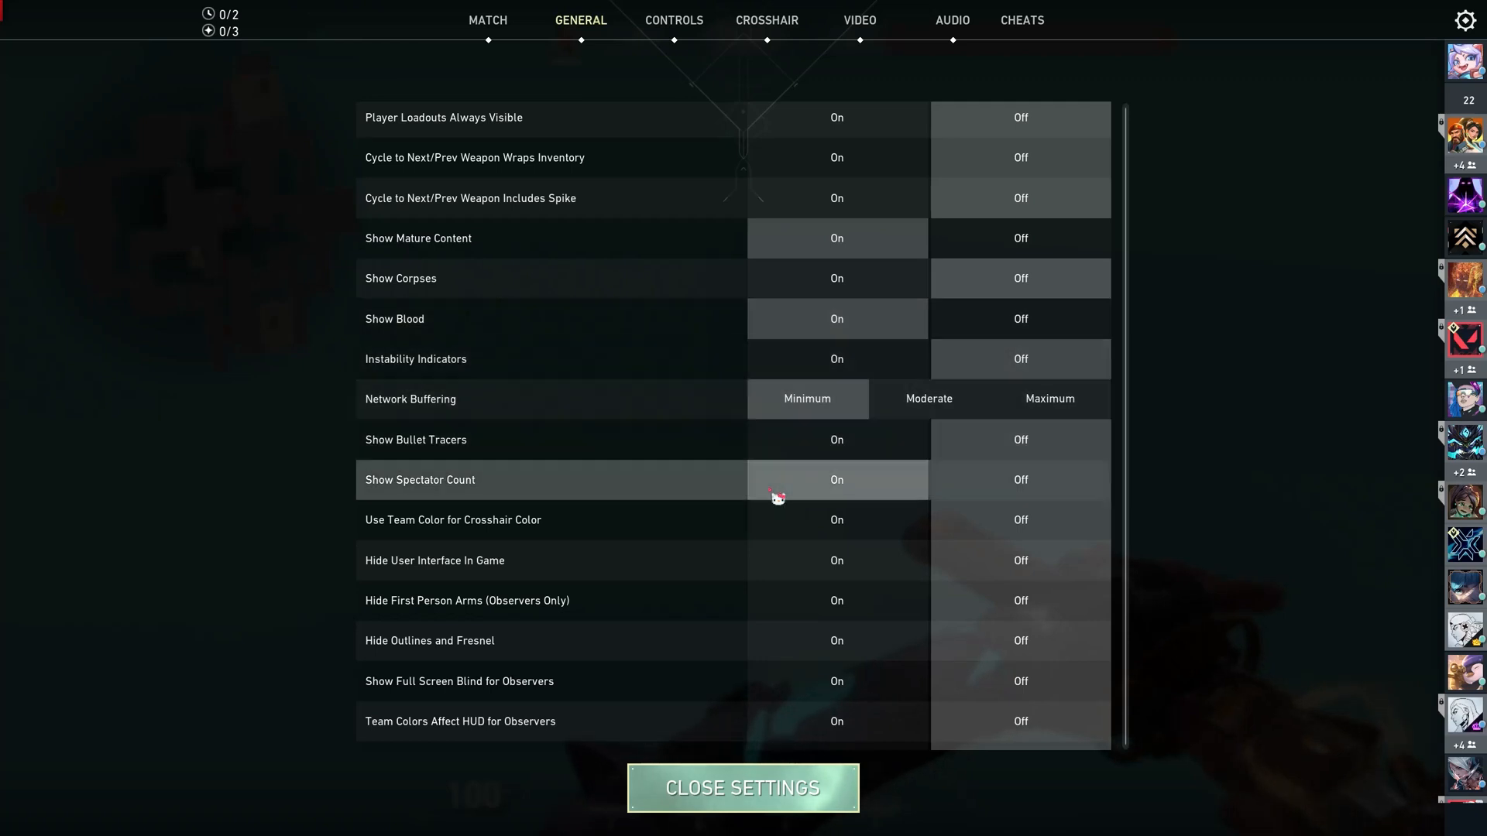
click(818, 567)
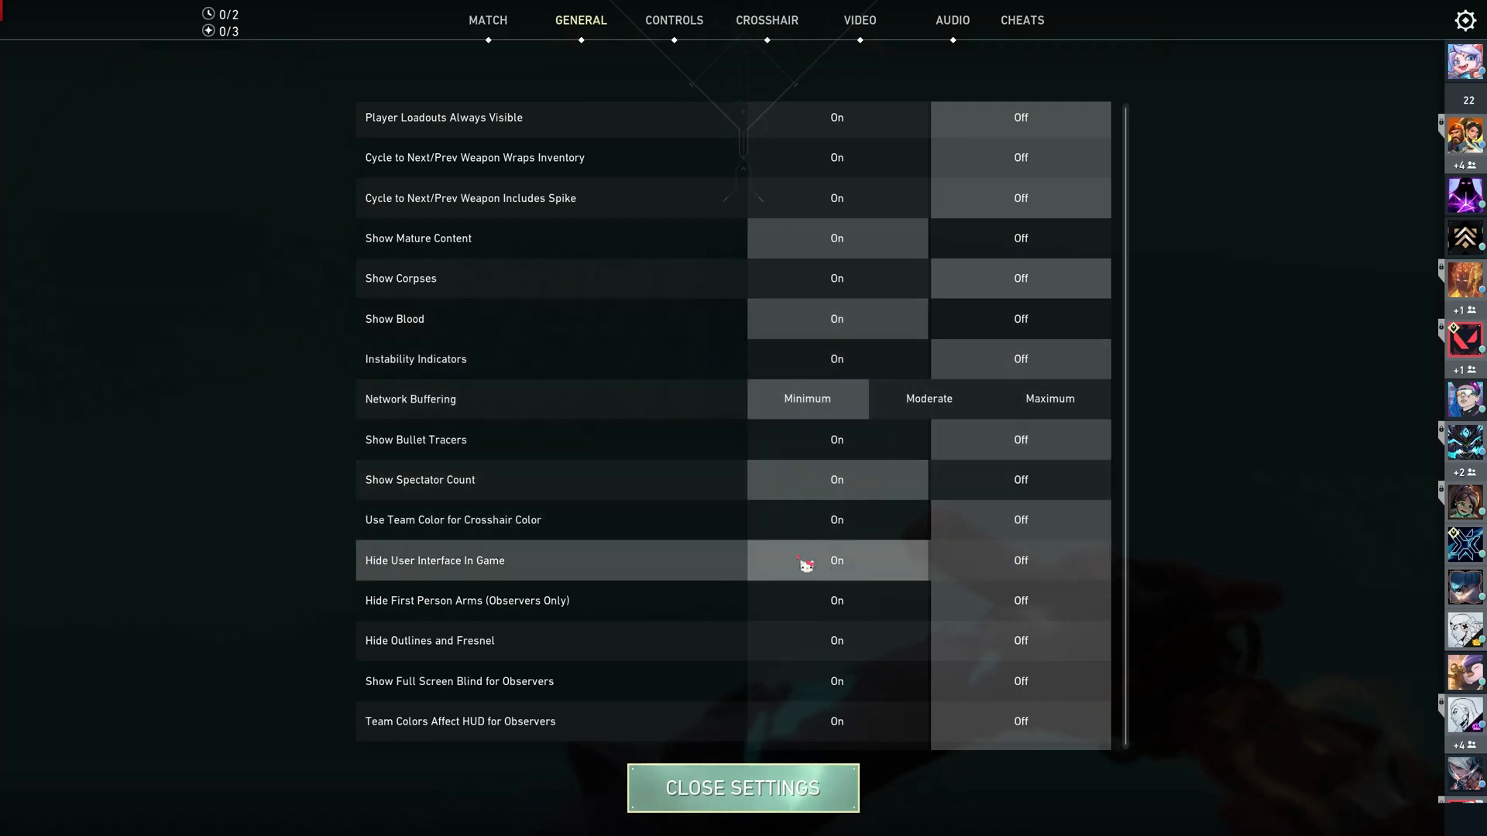
Set Disable Crosshair to On and return to the game.
click(766, 20)
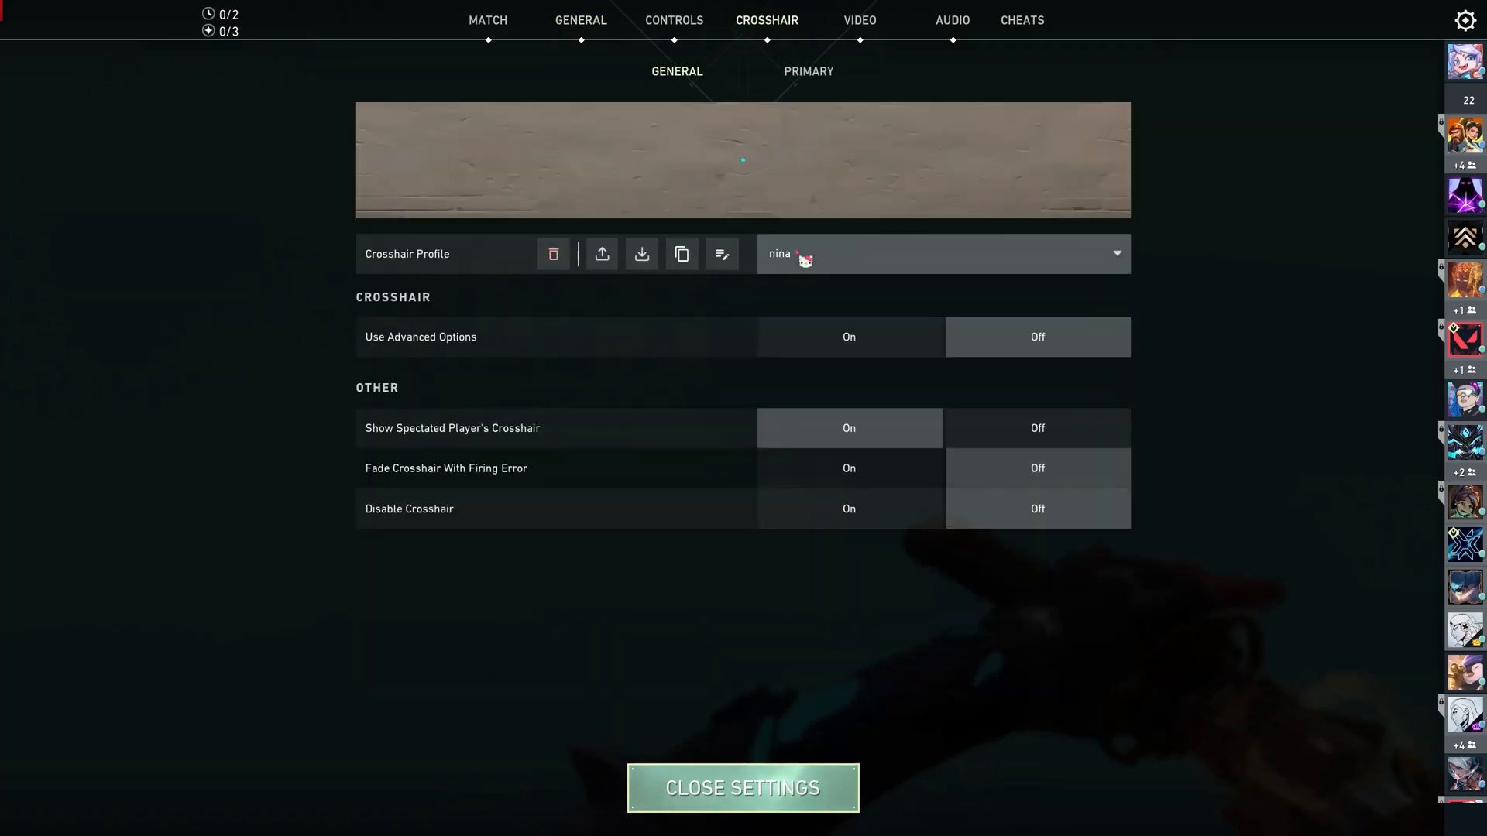
click(850, 509)
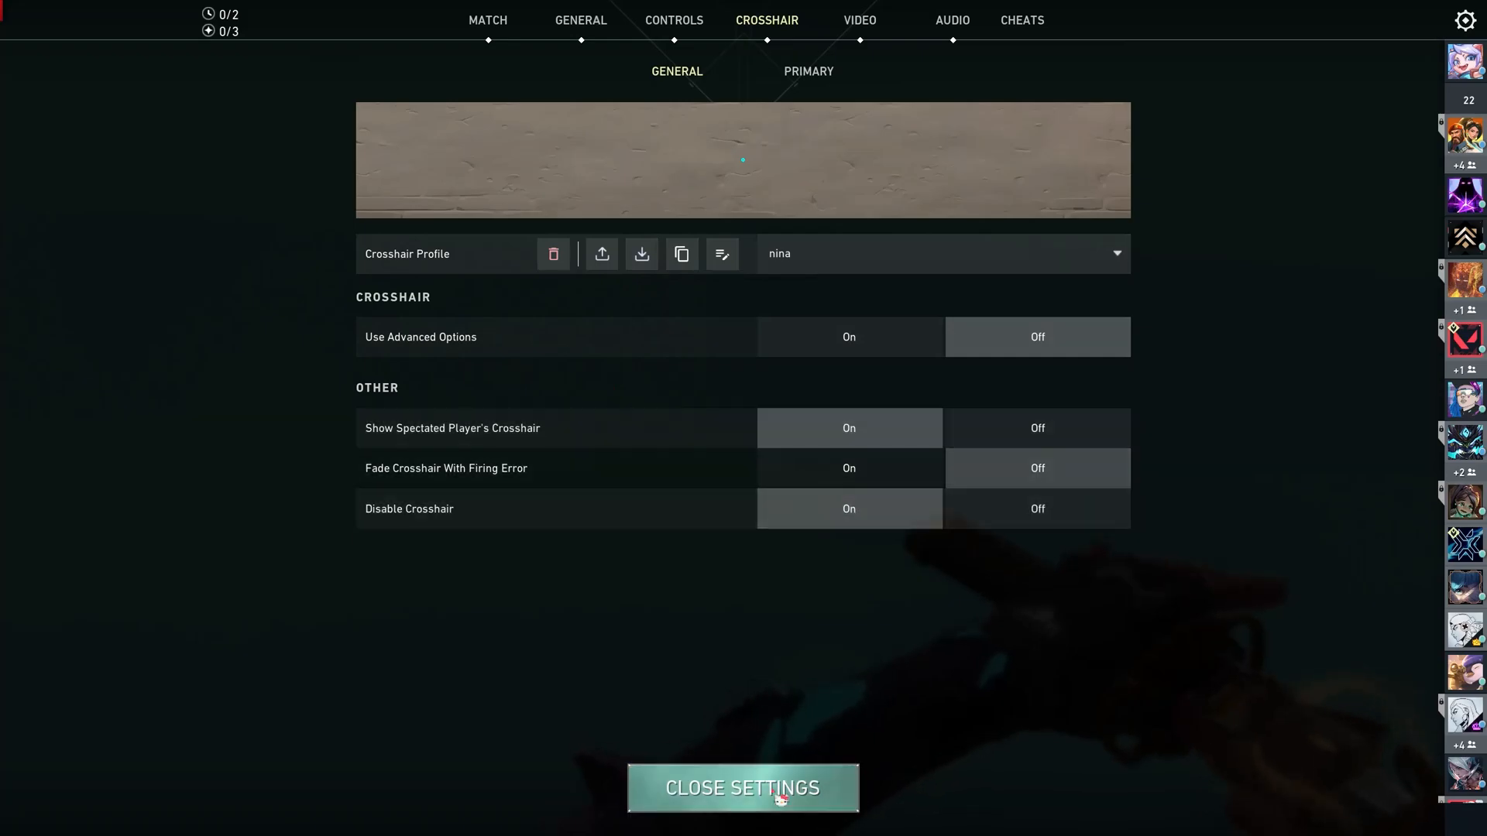
click(742, 788)
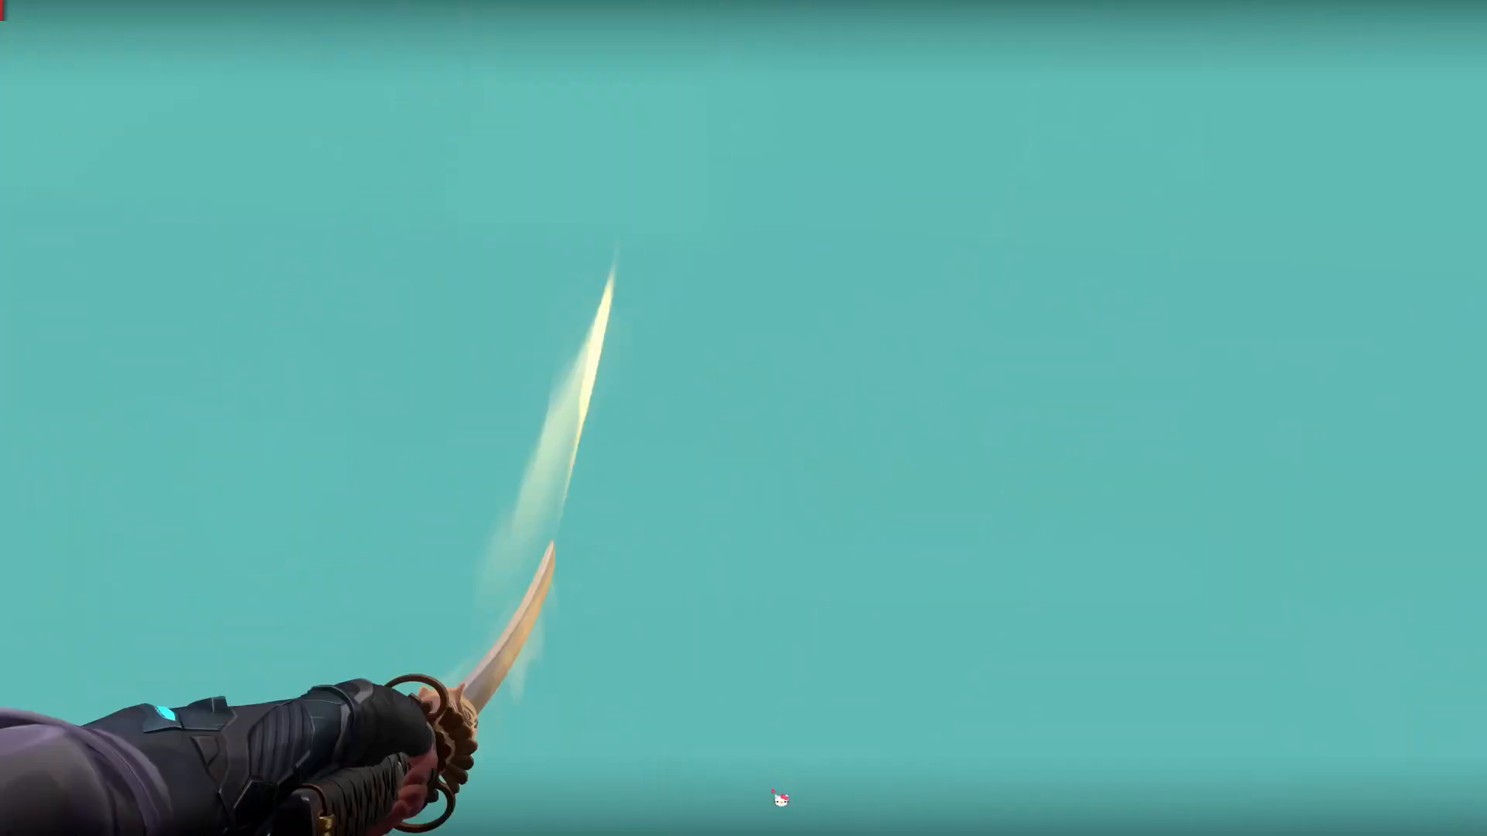
Turn on Infinite Ammo, Infinite Magazines, Infinite Creds and Ignore Shopping Restrictions.
key(y)
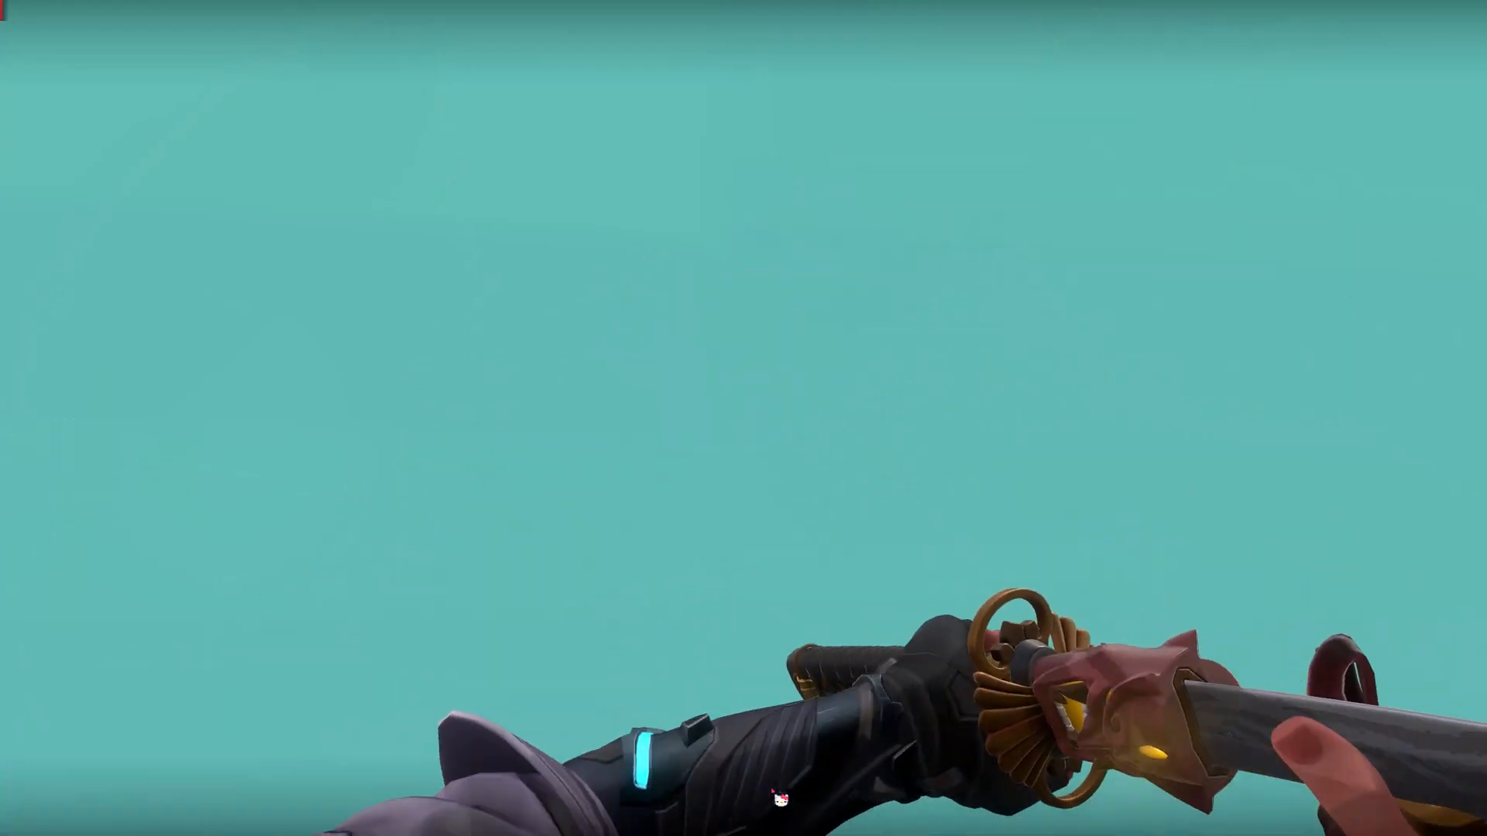
key(b)
key(b)
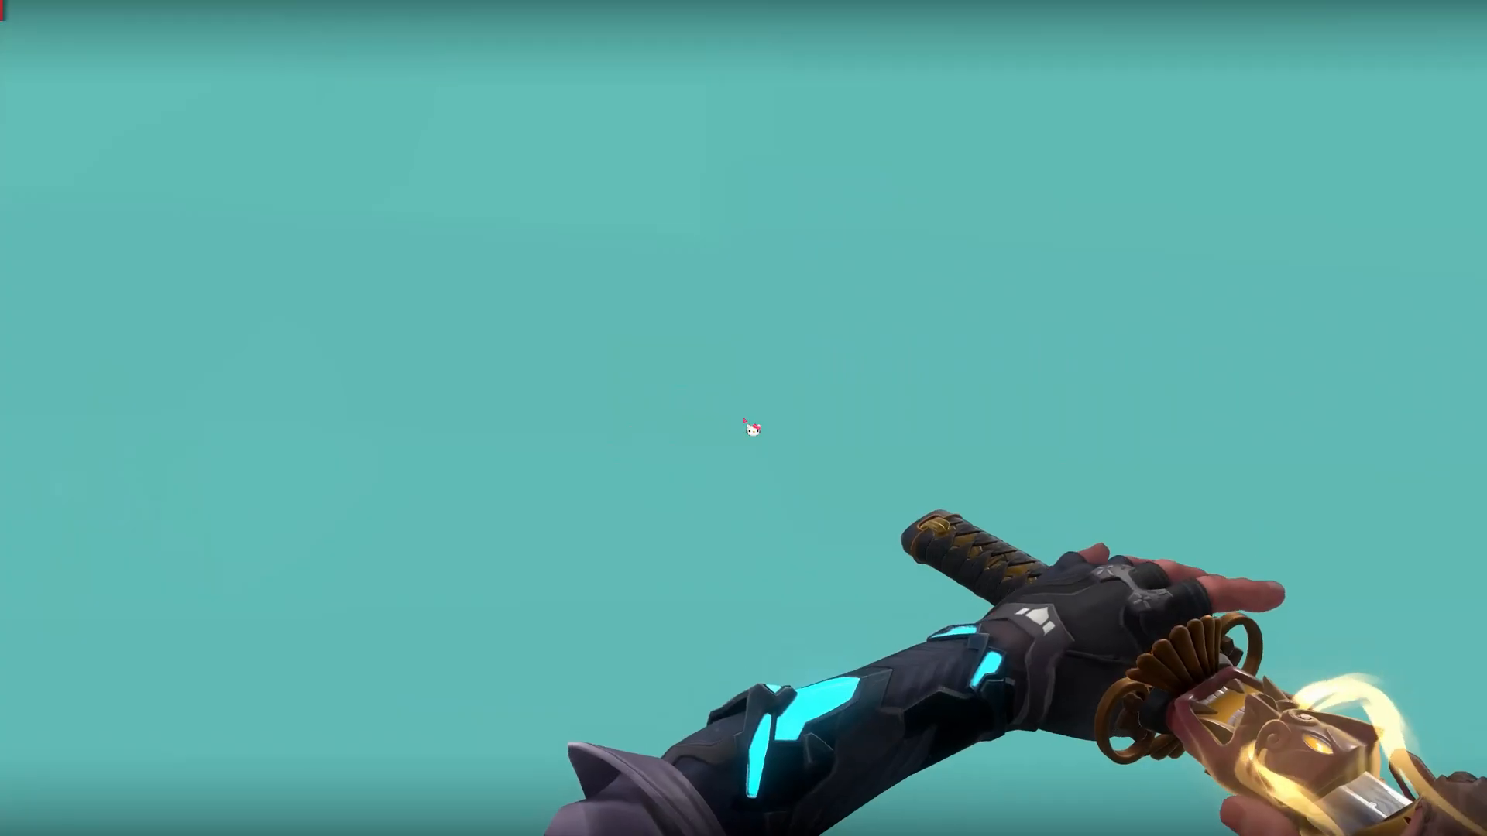
key(Escape)
click(1022, 19)
scroll(852, 337, down, 3)
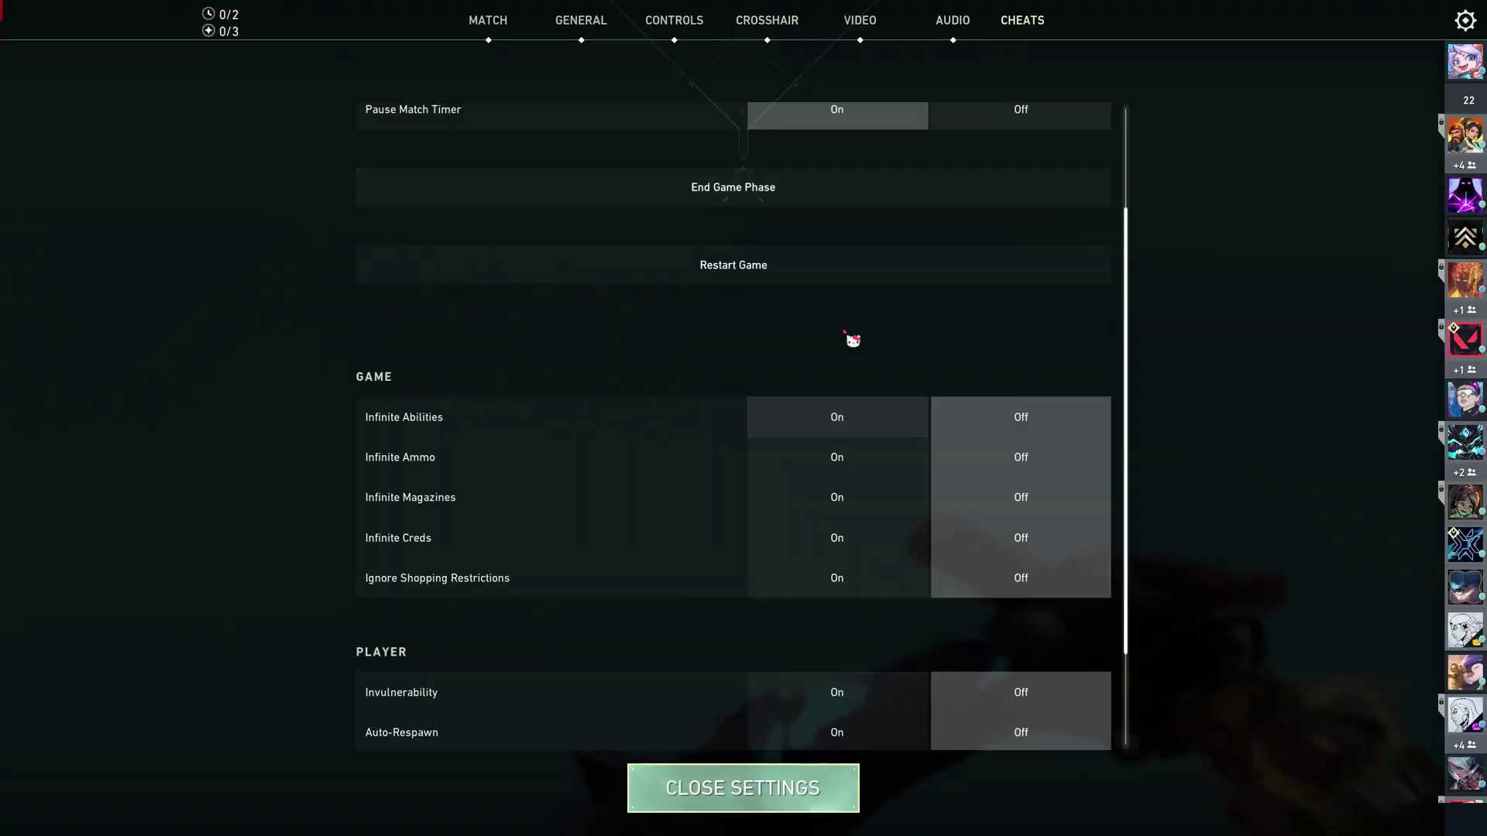
click(837, 456)
click(837, 497)
click(837, 537)
click(836, 578)
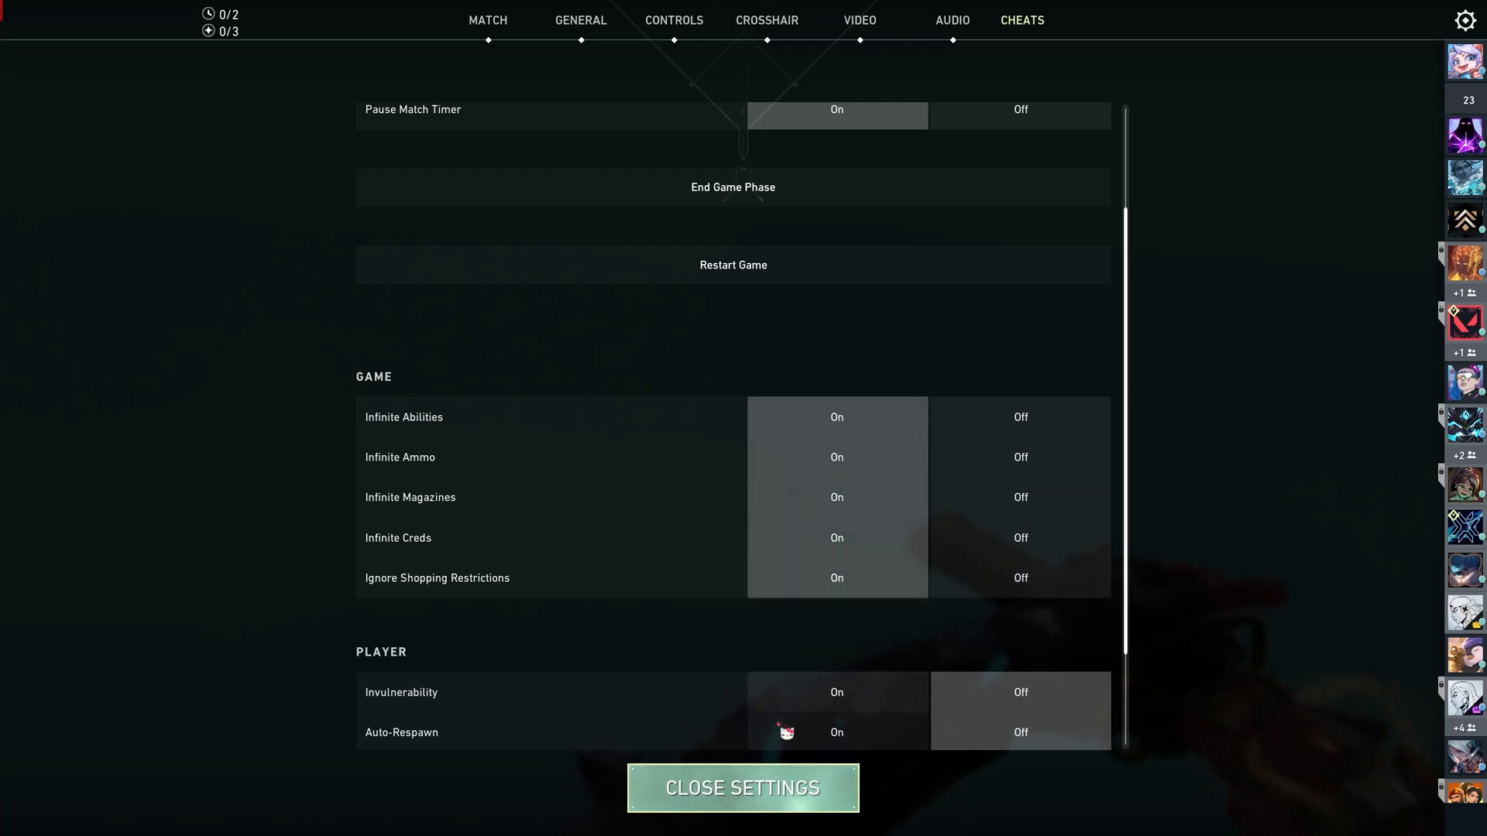
click(744, 788)
Buy the Vandal, inspect it and swap to the Sheriff and back.
key(b)
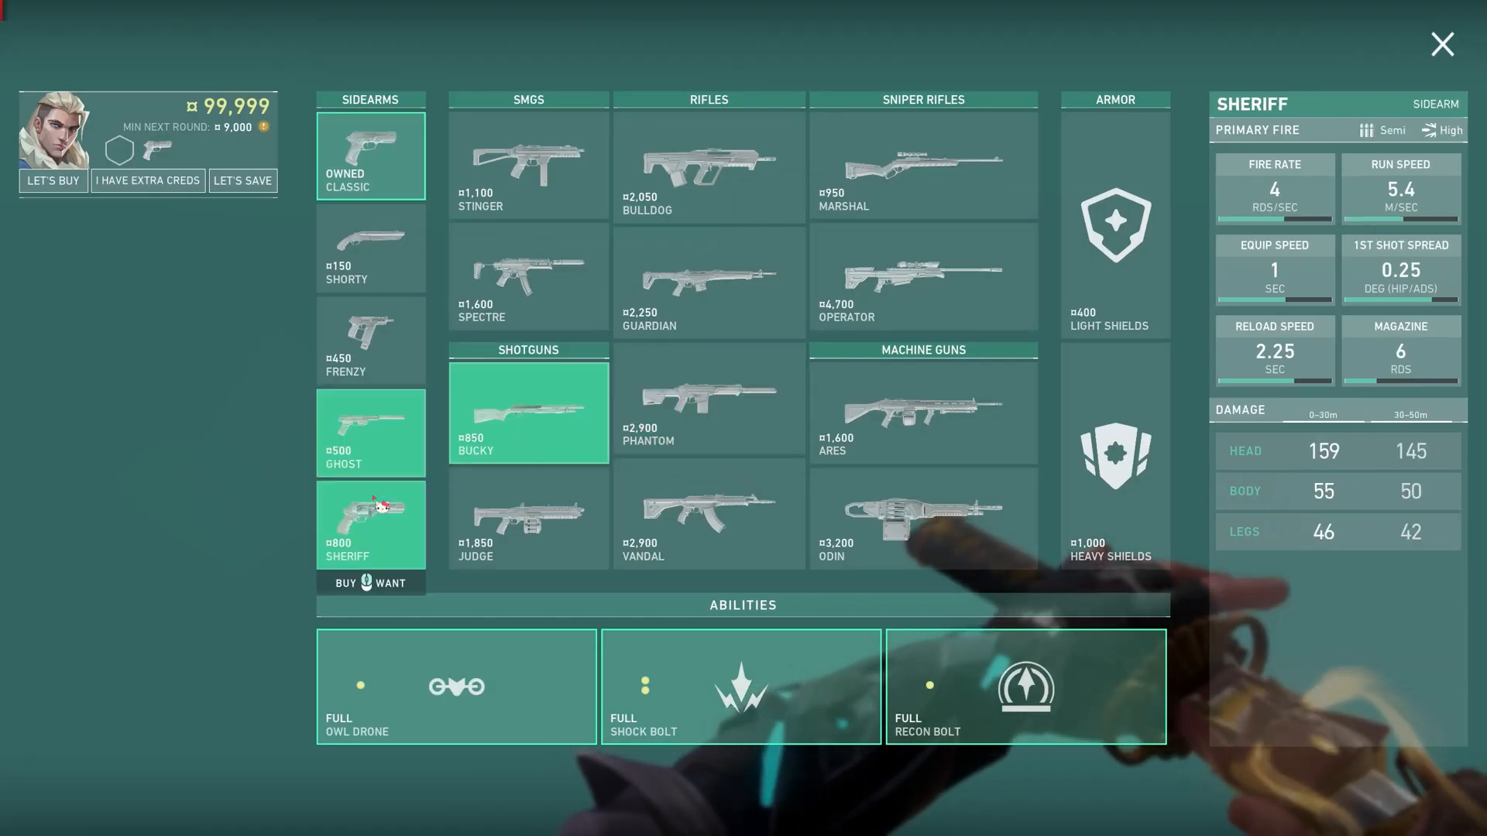
click(749, 513)
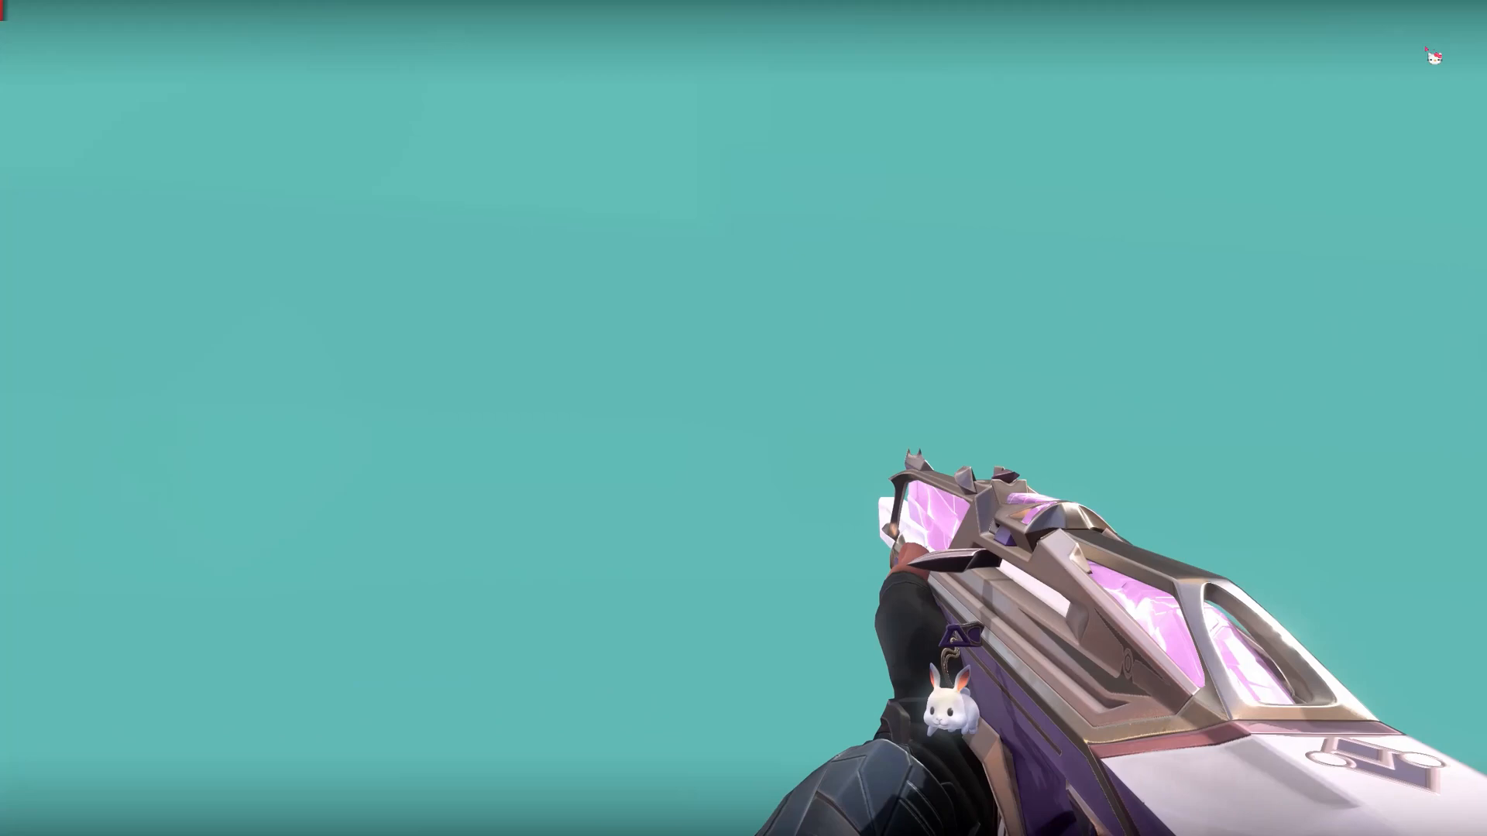
key(y)
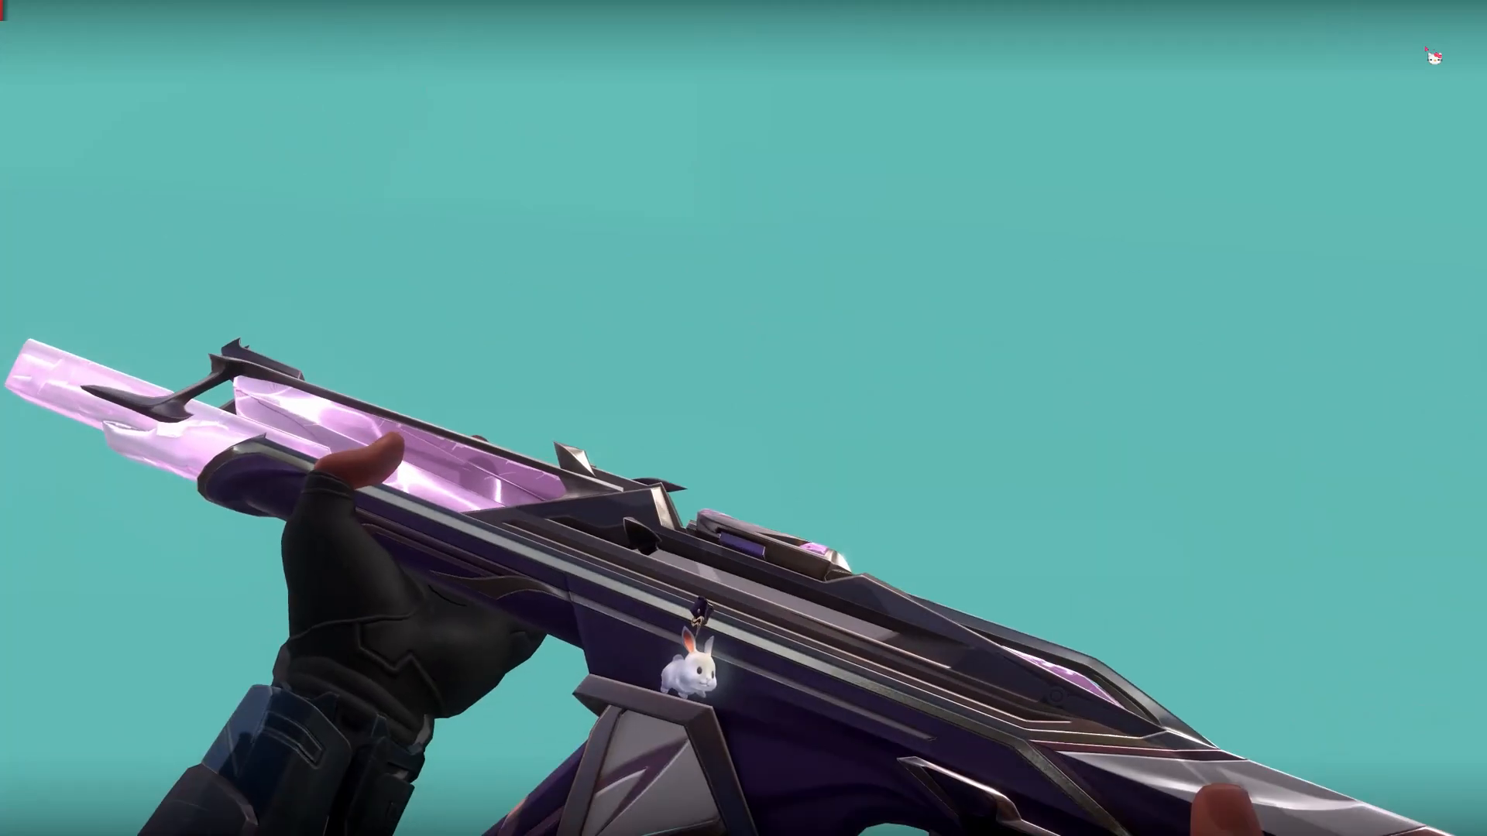
key(2)
key(1)
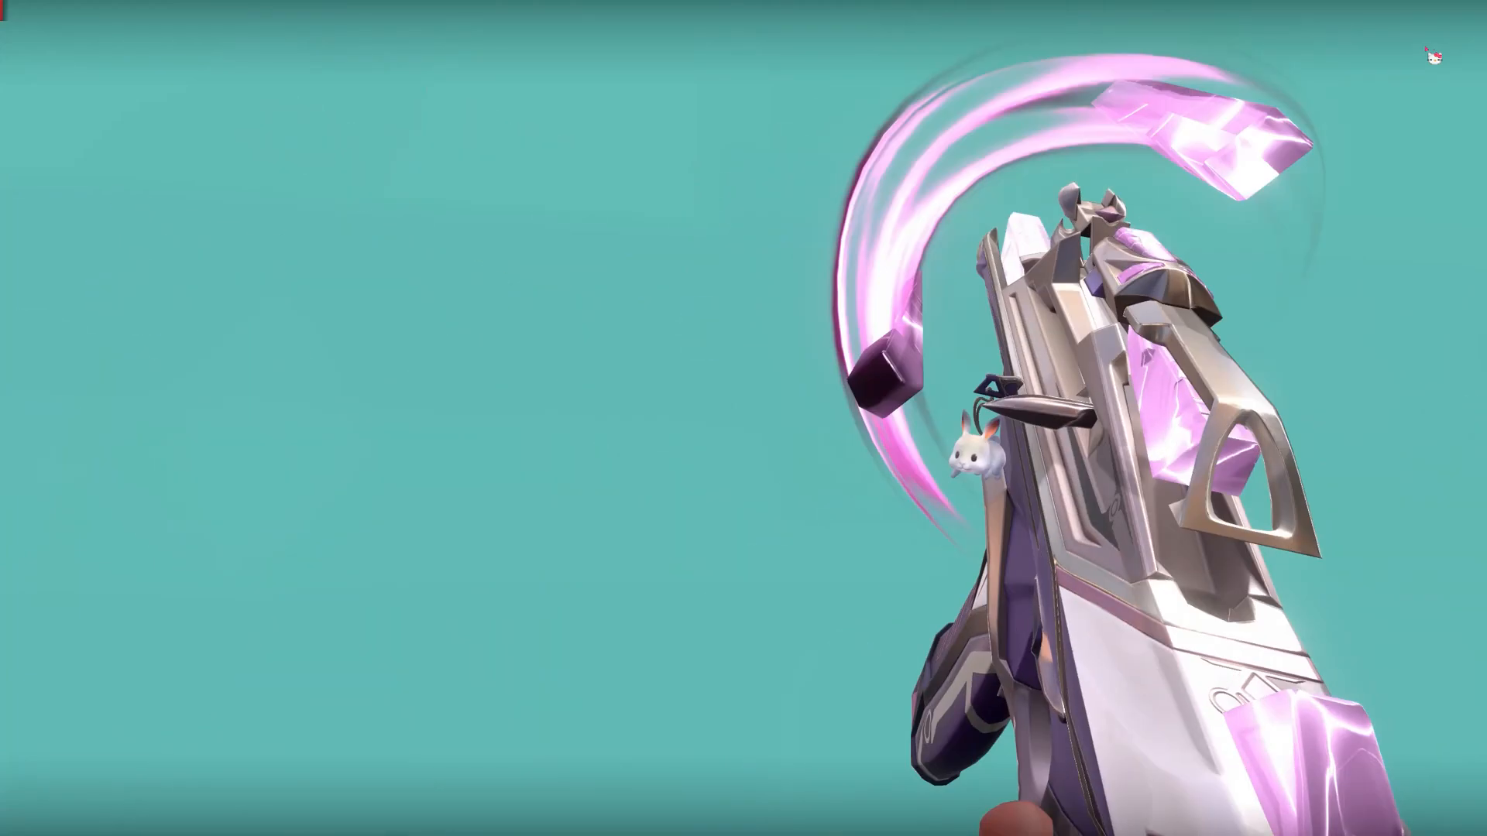
key(Escape)
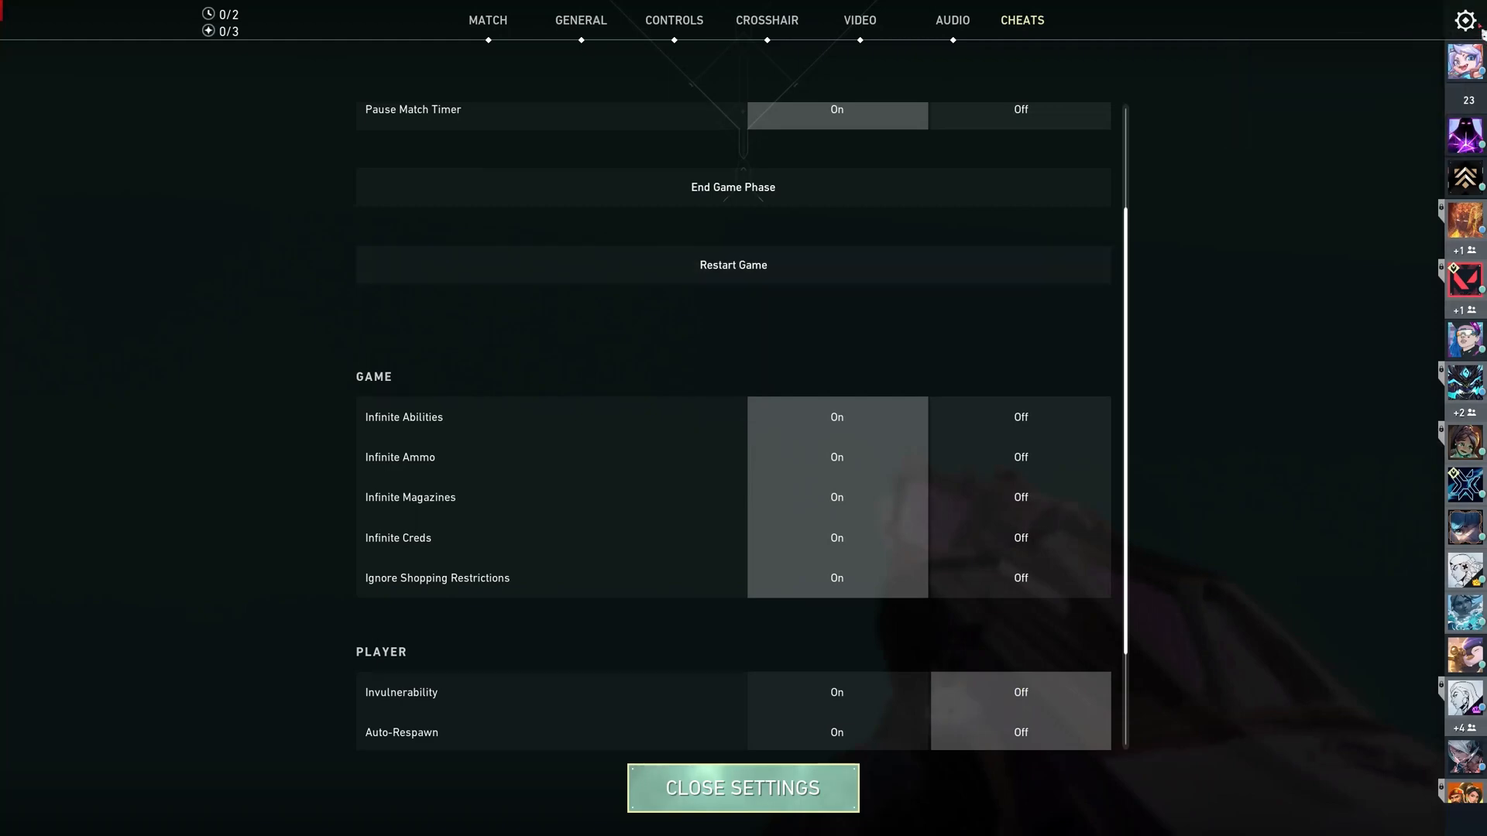
Exit VALORANT, put Clip.mp4 on the CapCut timeline and enlarge the preview.
click(1465, 21)
click(728, 525)
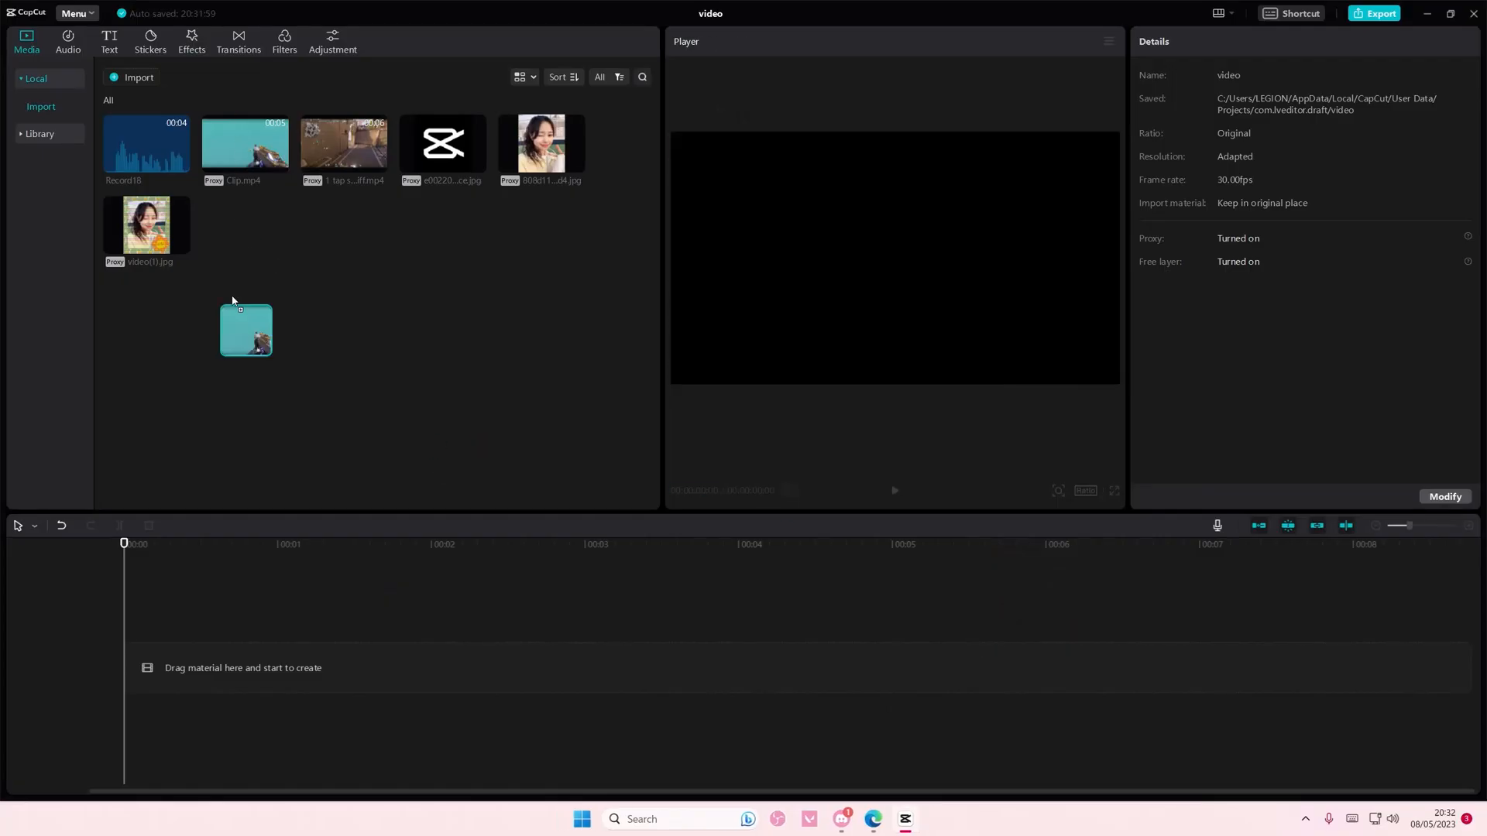
drag(246, 149, 151, 668)
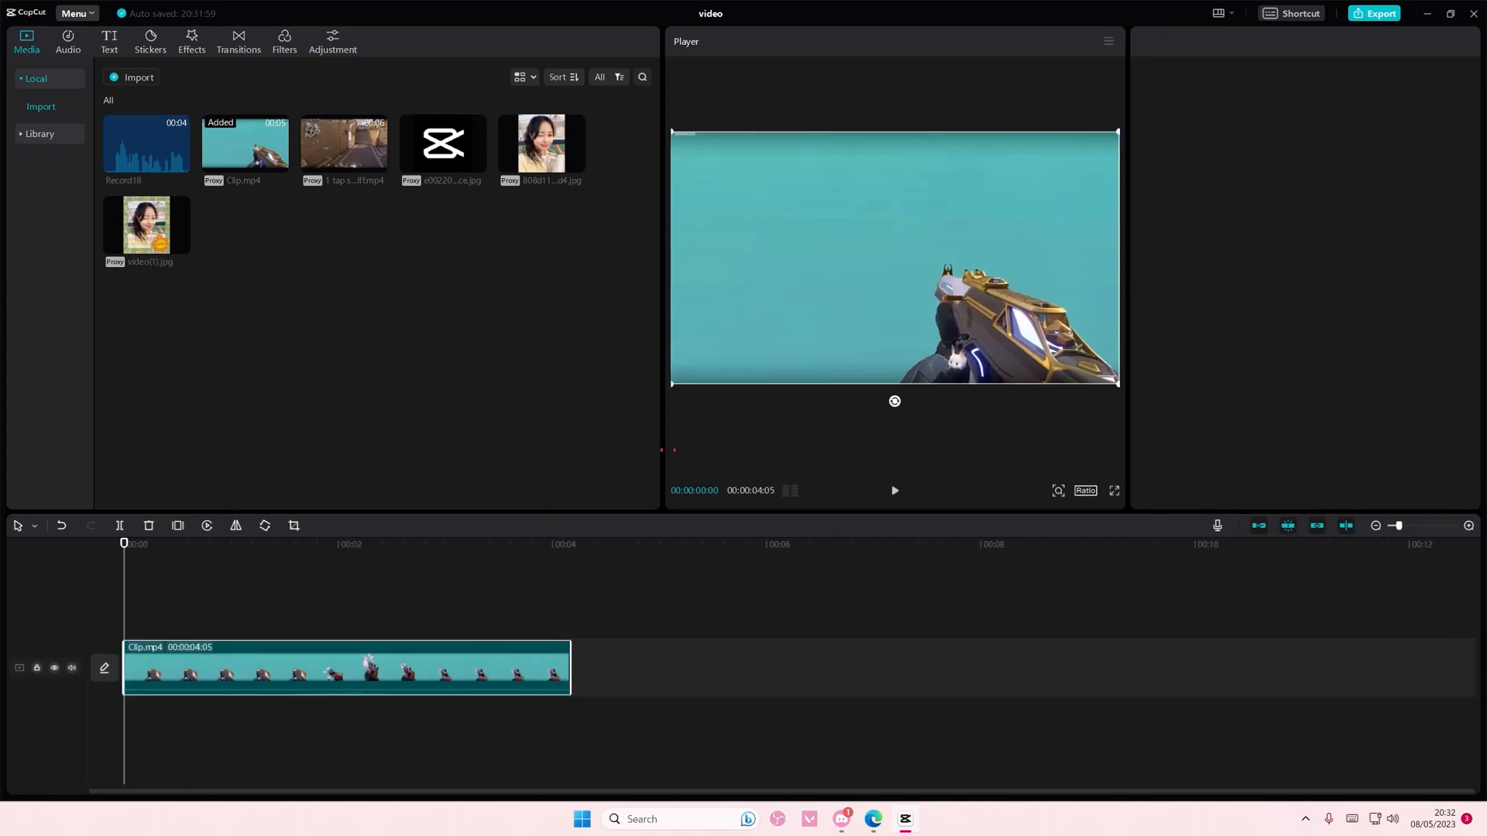
drag(663, 459, 532, 511)
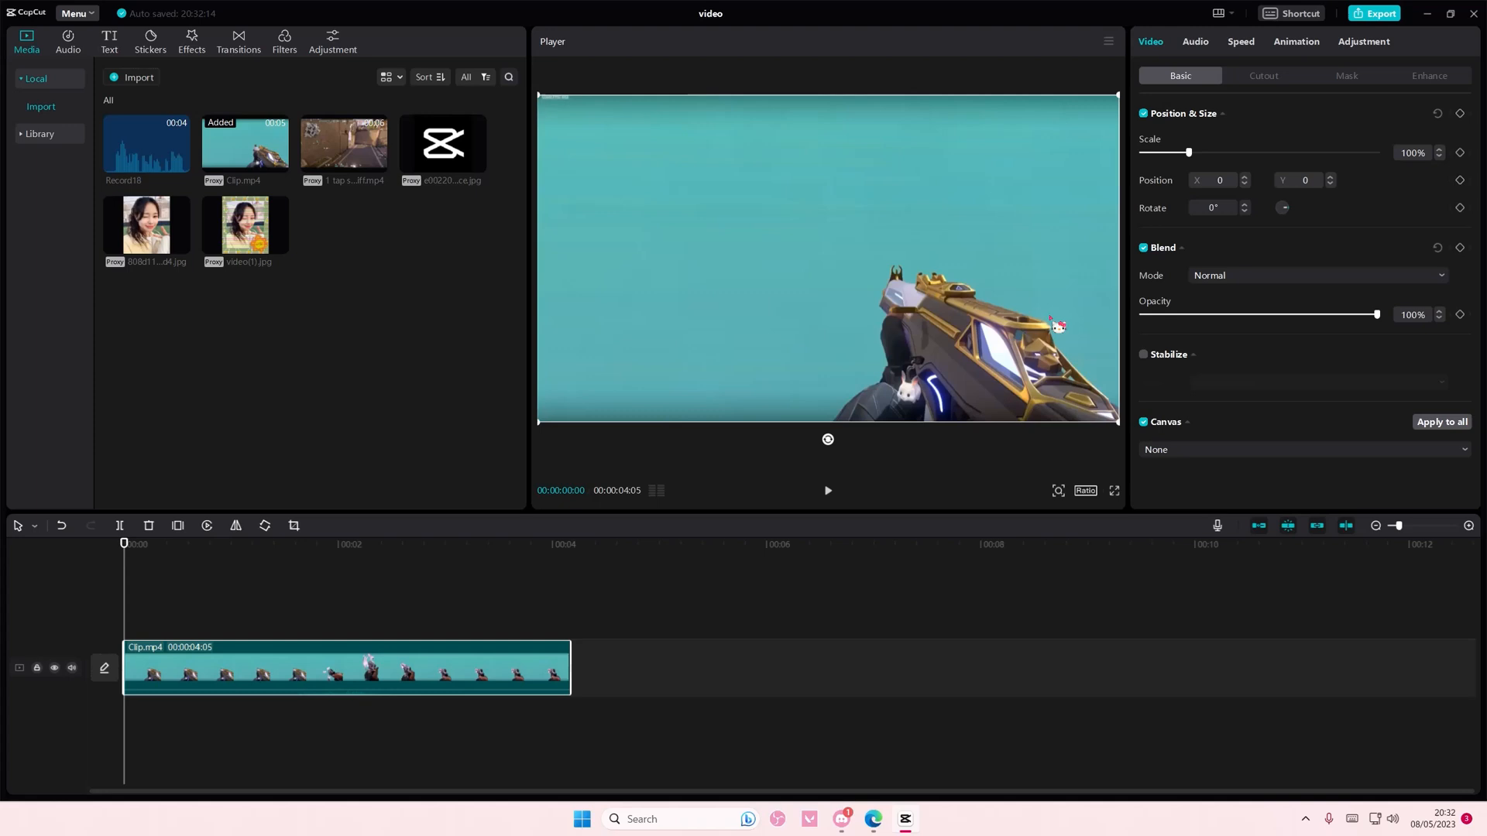
Chroma-key the teal background with the color picker so the weapon sits on black.
click(1268, 76)
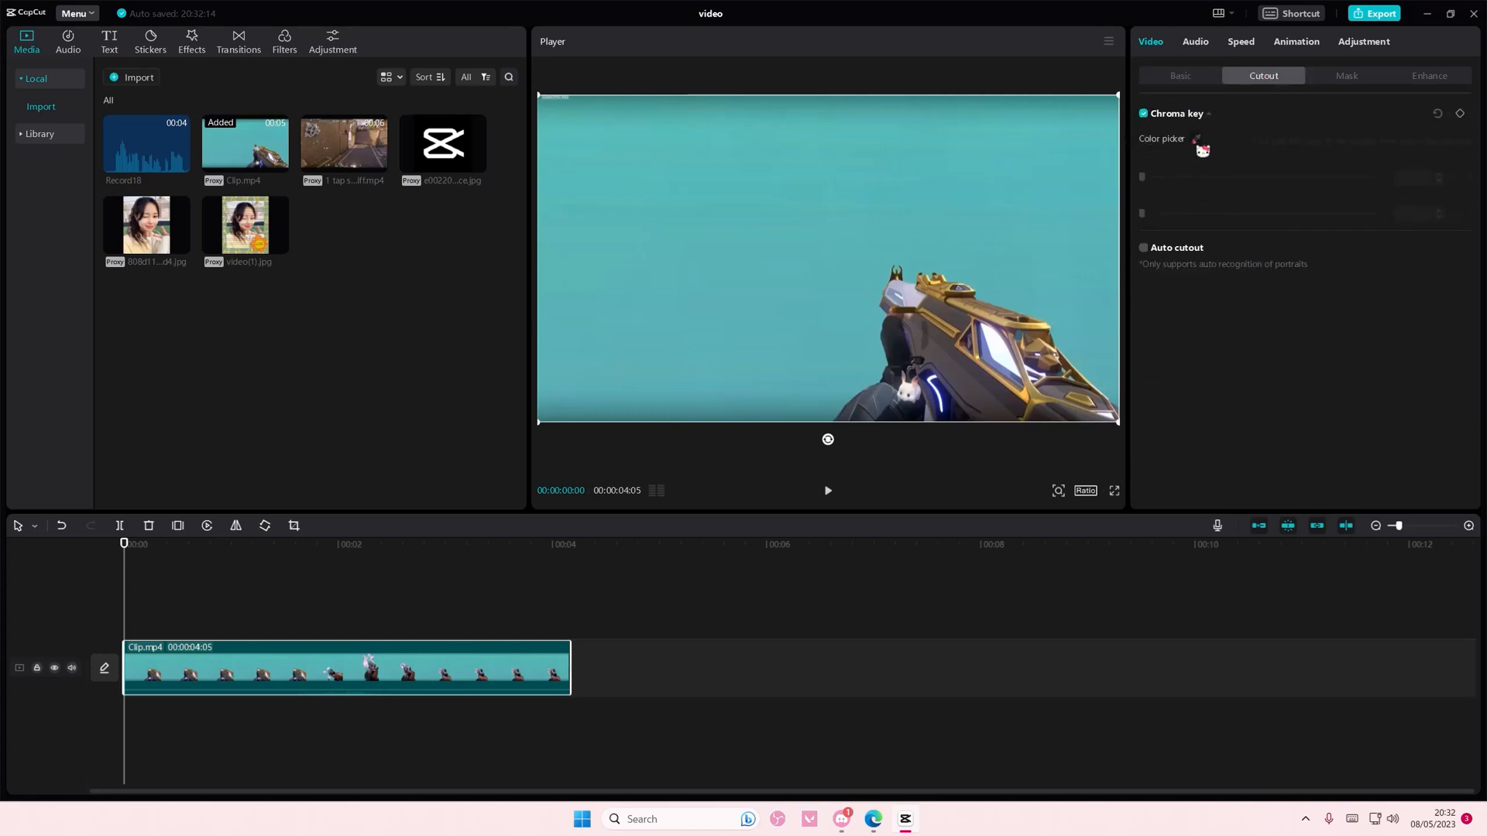
click(980, 179)
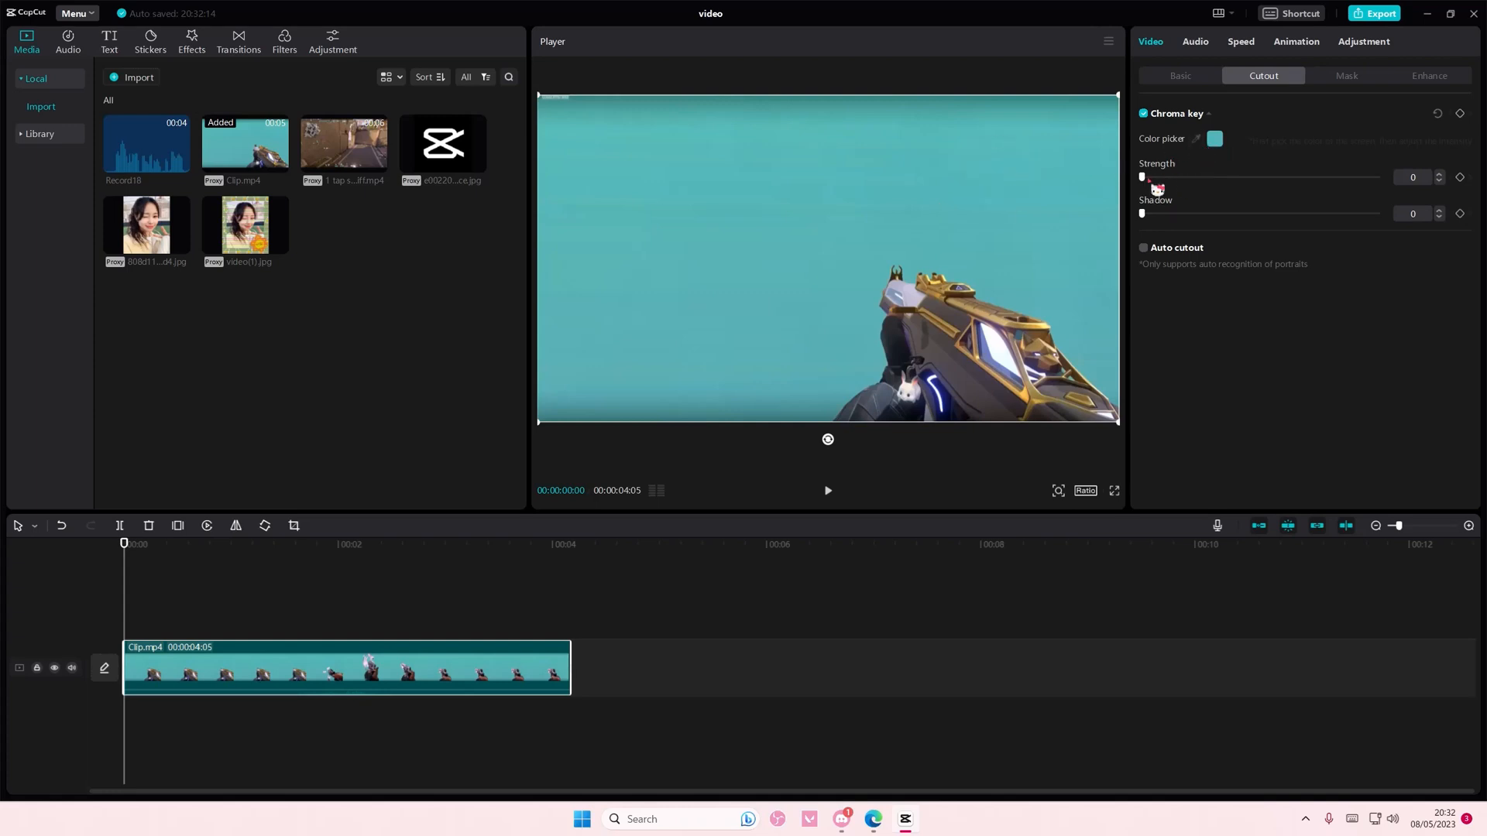
drag(1143, 177, 1155, 179)
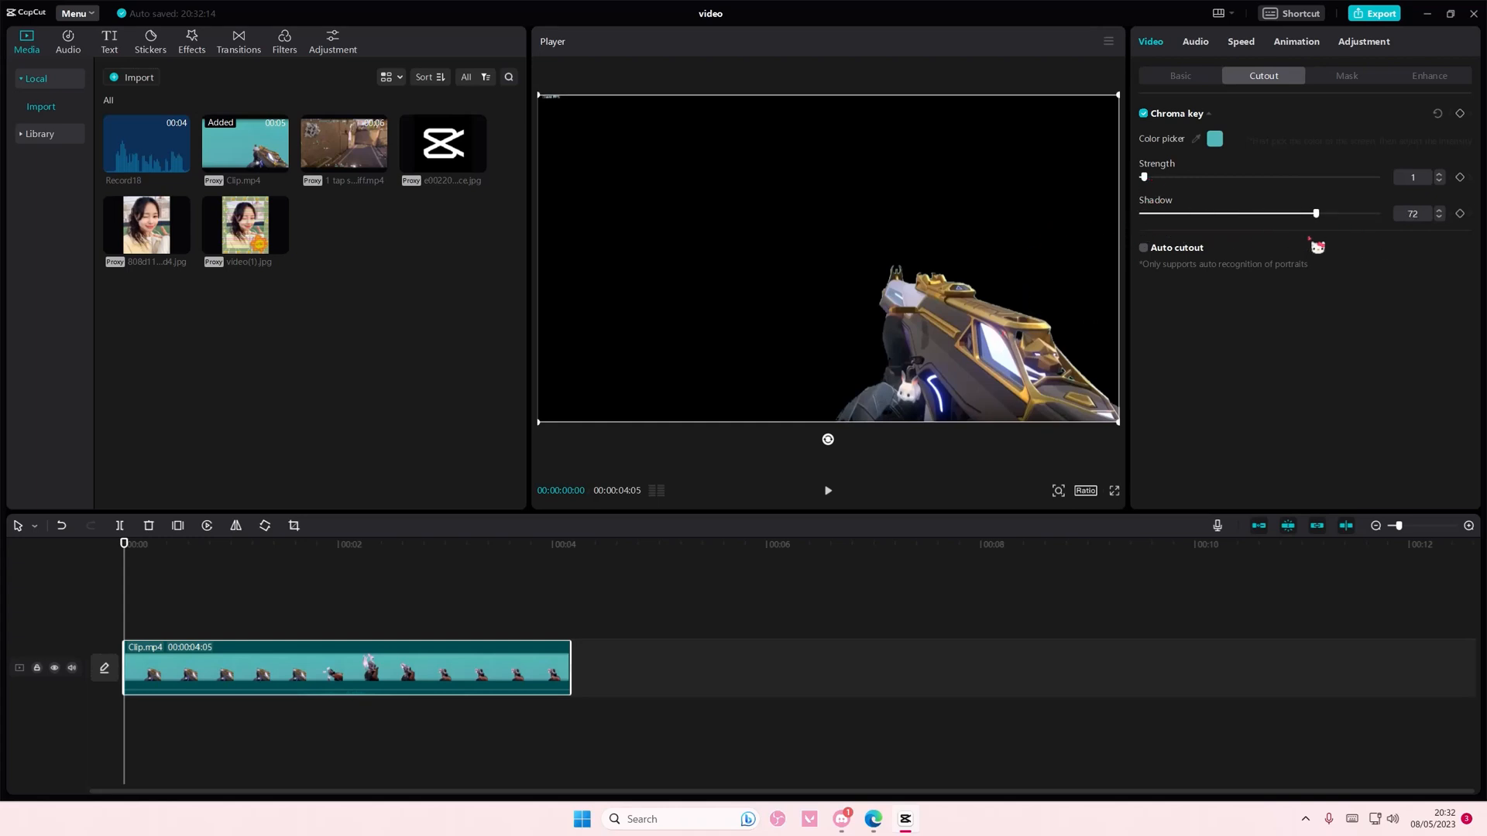
Scrub the playhead back to the start and play the keyed clip.
click(439, 543)
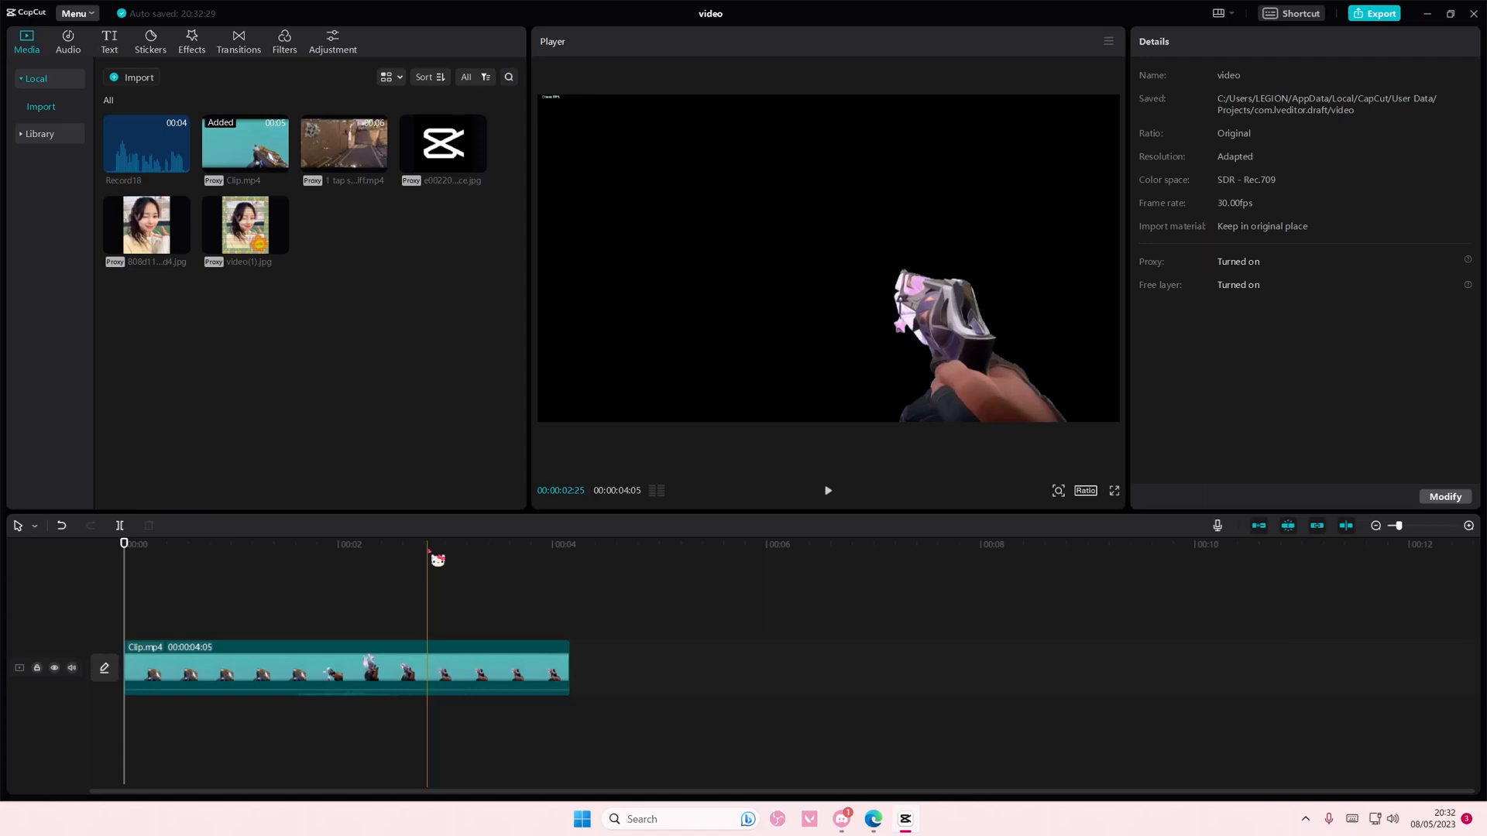
mouse_move(428, 544)
mouse_down()
mouse_move(348, 544)
mouse_move(454, 598)
mouse_move(101, 585)
mouse_up()
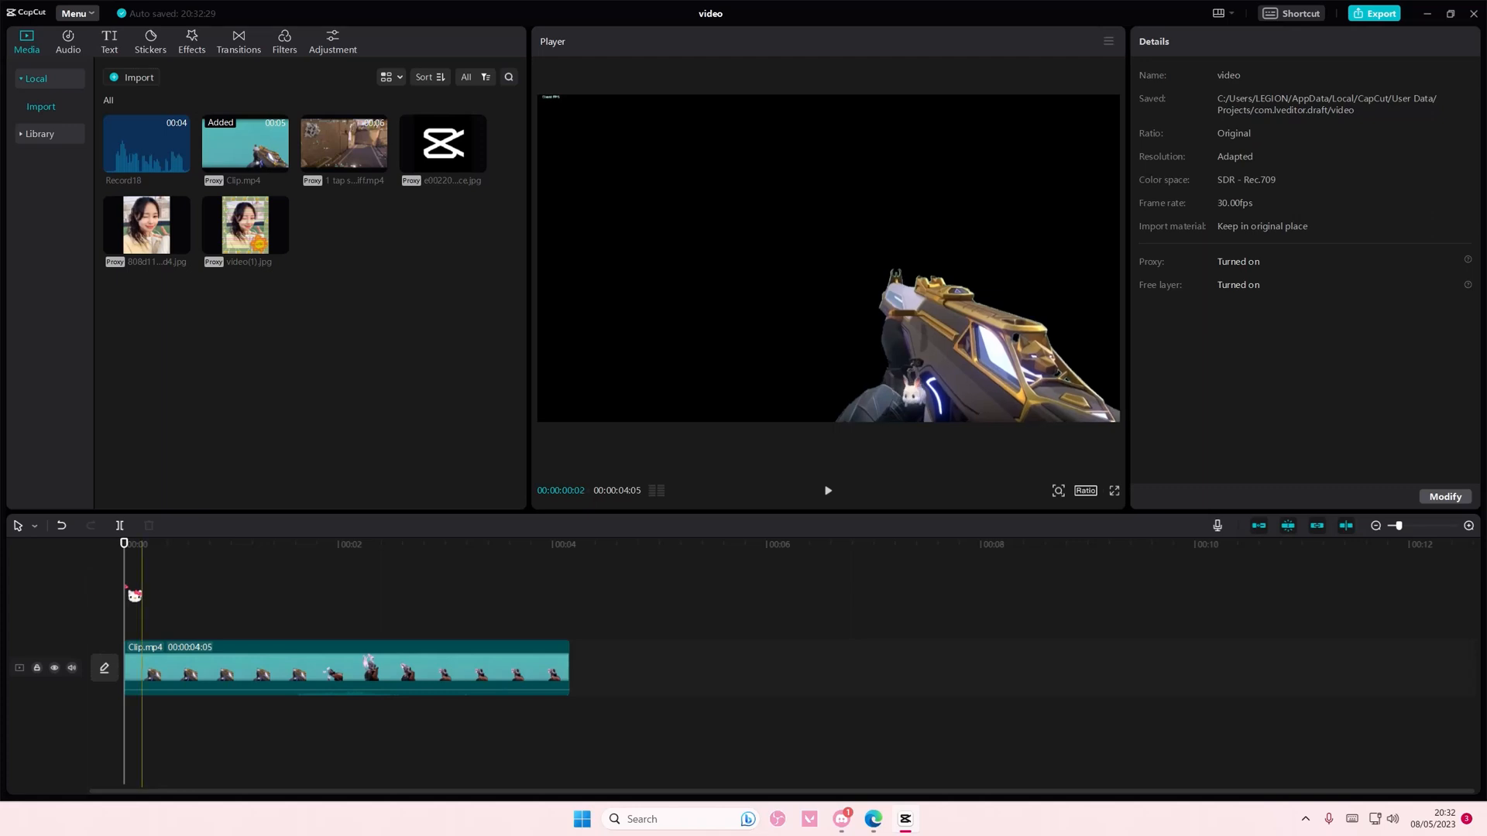
key(space)
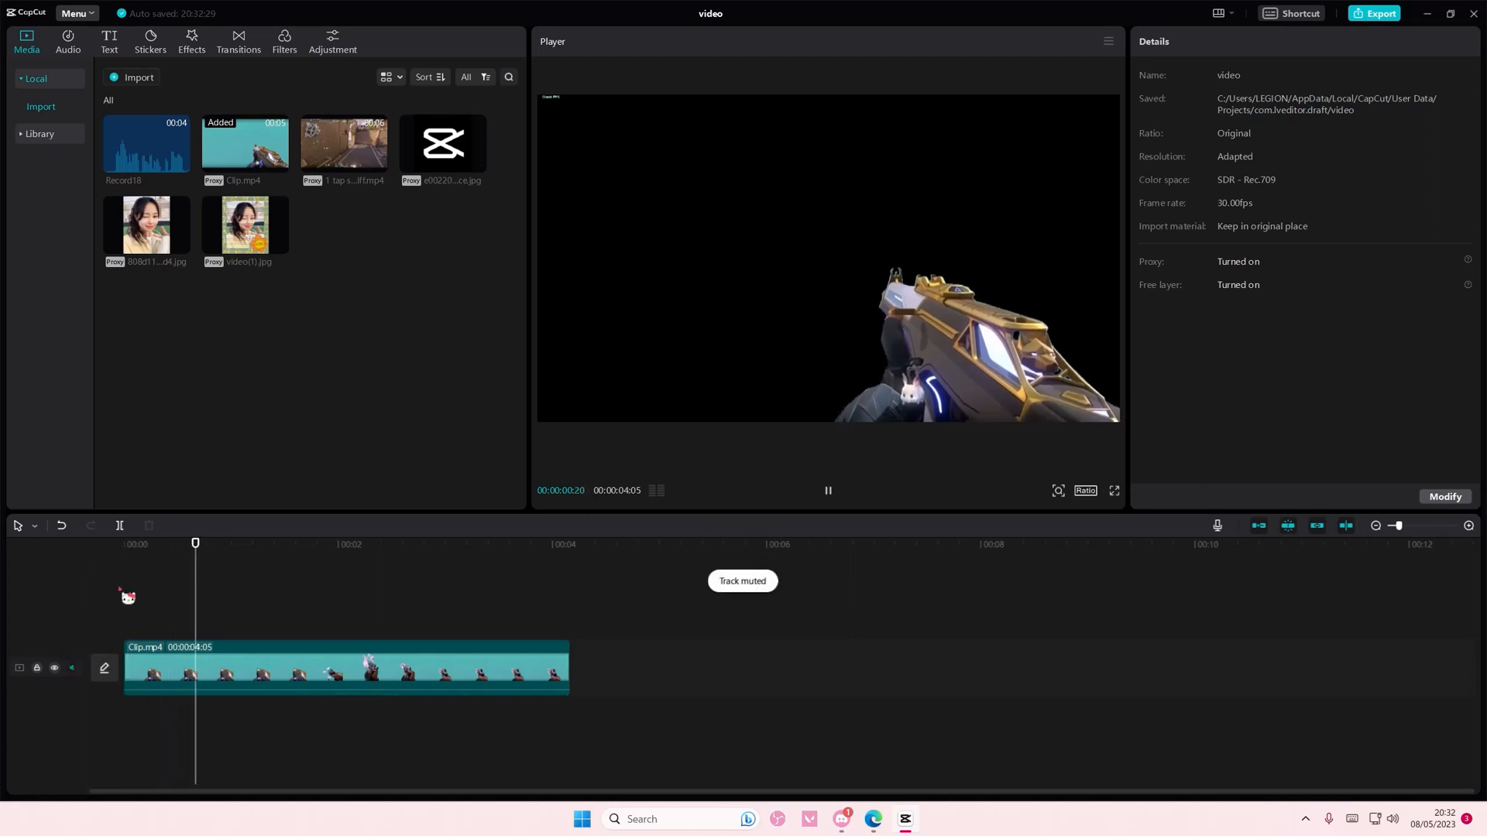